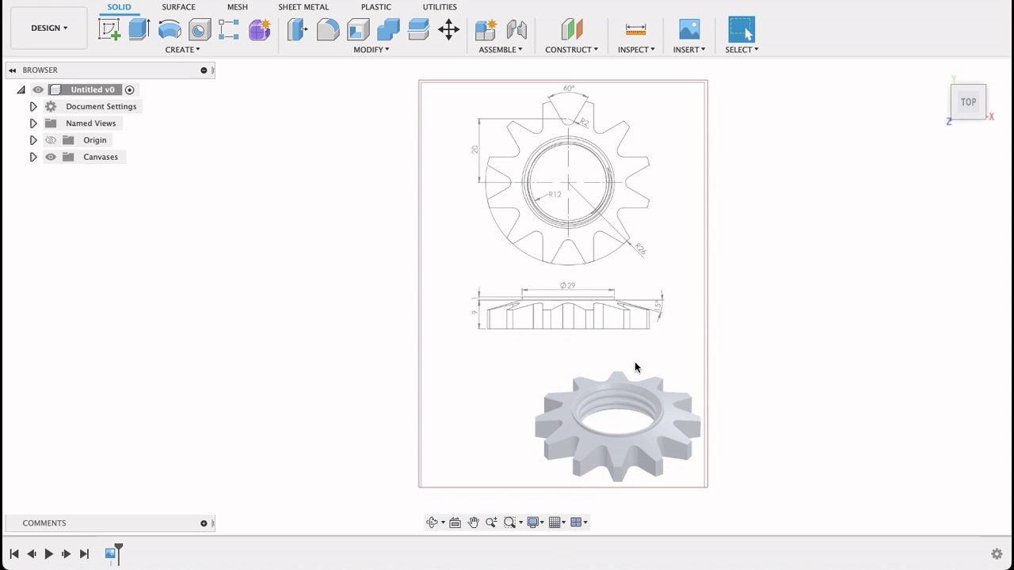
Zoom and pan the reference drawing to study the gear's top view
{"action": "scroll", "coordinate": [672, 222], "scroll_direction": "up", "scroll_amount": 2}
{"action": "mouse_move", "coordinate": [674, 222]}
{"action": "middle_mouse_down"}
{"action": "mouse_move", "coordinate": [674, 290]}
{"action": "mouse_move", "coordinate": [642, 329]}
{"action": "middle_mouse_up"}
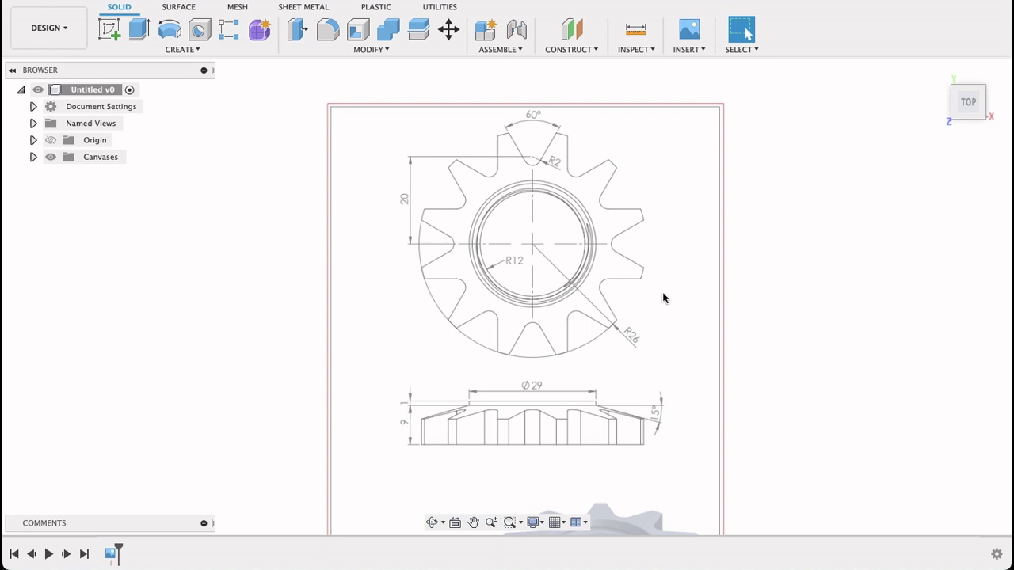
{"action": "middle_click_drag", "start_coordinate": [663, 296], "coordinate": [670, 346]}
{"action": "scroll", "coordinate": [667, 340], "scroll_direction": "up", "scroll_amount": 2}
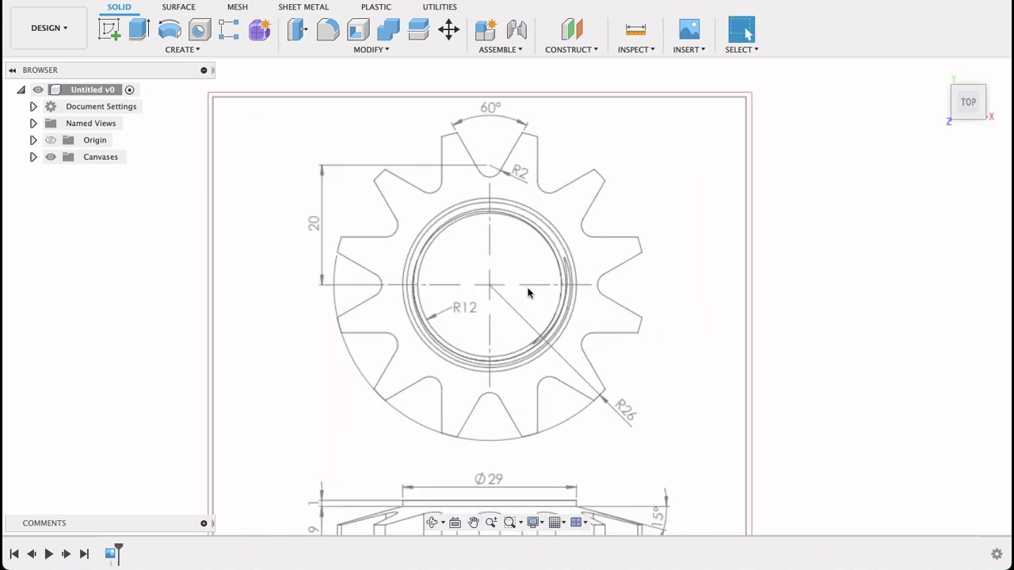
{"action": "middle_click_drag", "start_coordinate": [527, 292], "coordinate": [572, 301]}
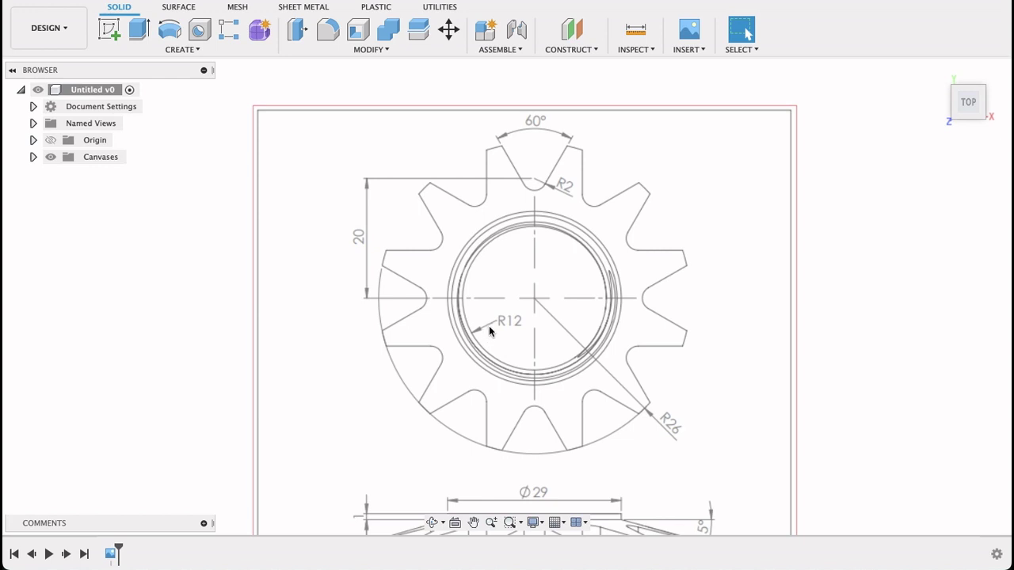
{"action": "mouse_move", "coordinate": [510, 326]}
{"action": "middle_mouse_down"}
{"action": "mouse_move", "coordinate": [523, 287]}
{"action": "mouse_move", "coordinate": [511, 184]}
{"action": "middle_mouse_up"}
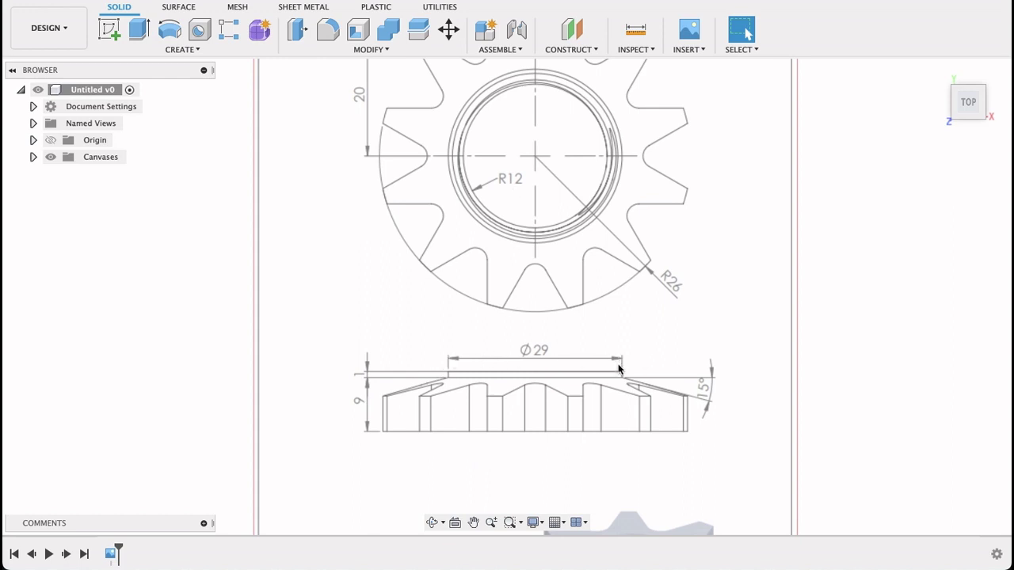
{"action": "middle_click_drag", "start_coordinate": [552, 172], "coordinate": [555, 293]}
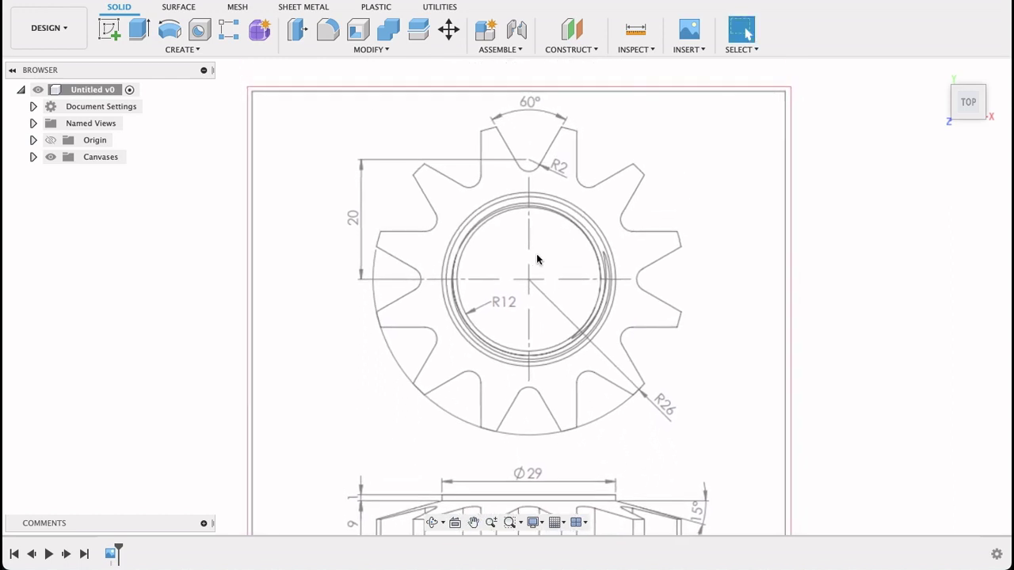
Start a new design, sketch on the horizontal origin plane, and draw a Ø52 circle at the origin
{"action": "left_click", "coordinate": [352, 1]}
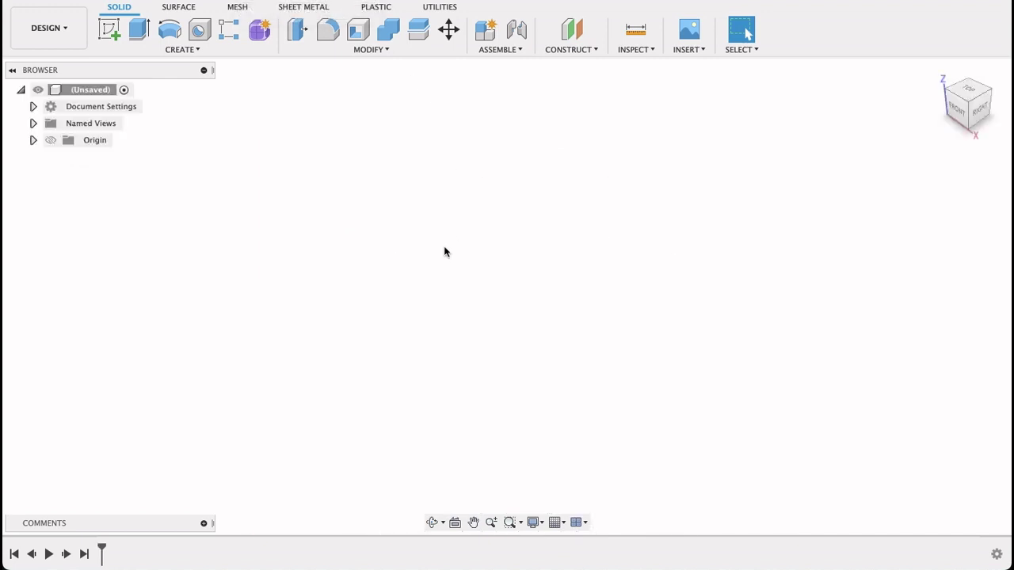
{"action": "left_click", "coordinate": [109, 30]}
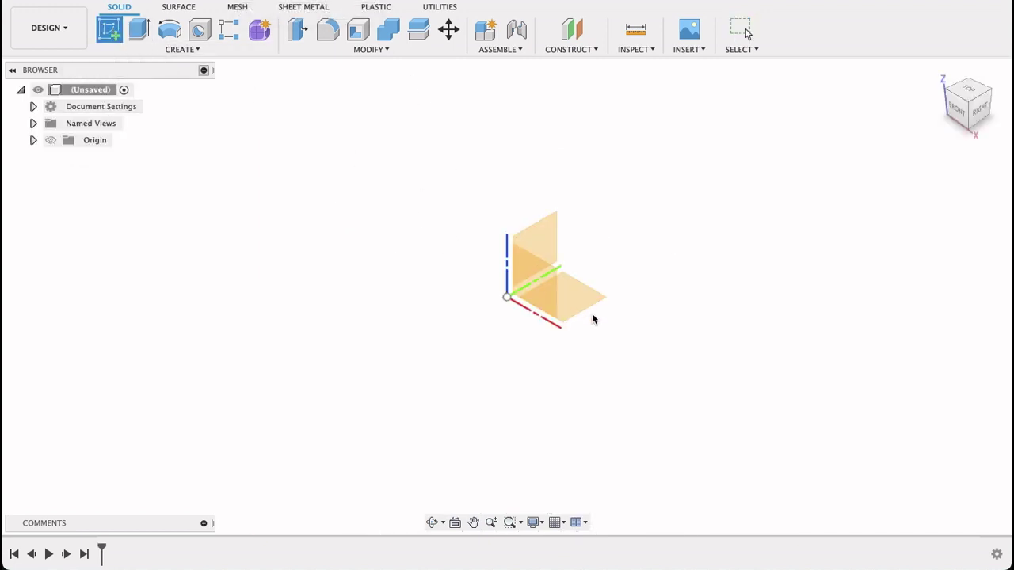
{"action": "left_click", "coordinate": [581, 287]}
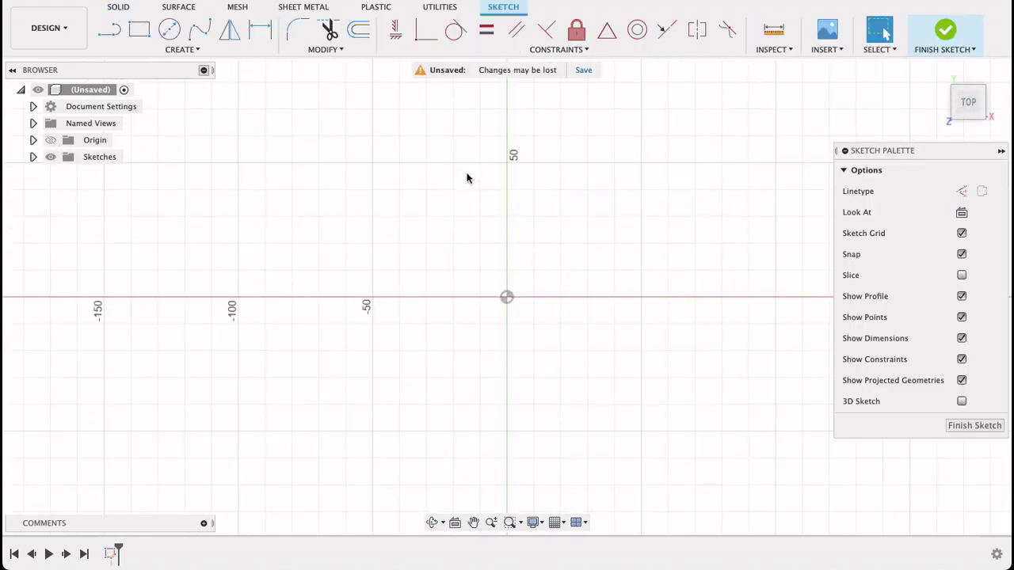
{"action": "key", "text": "c"}
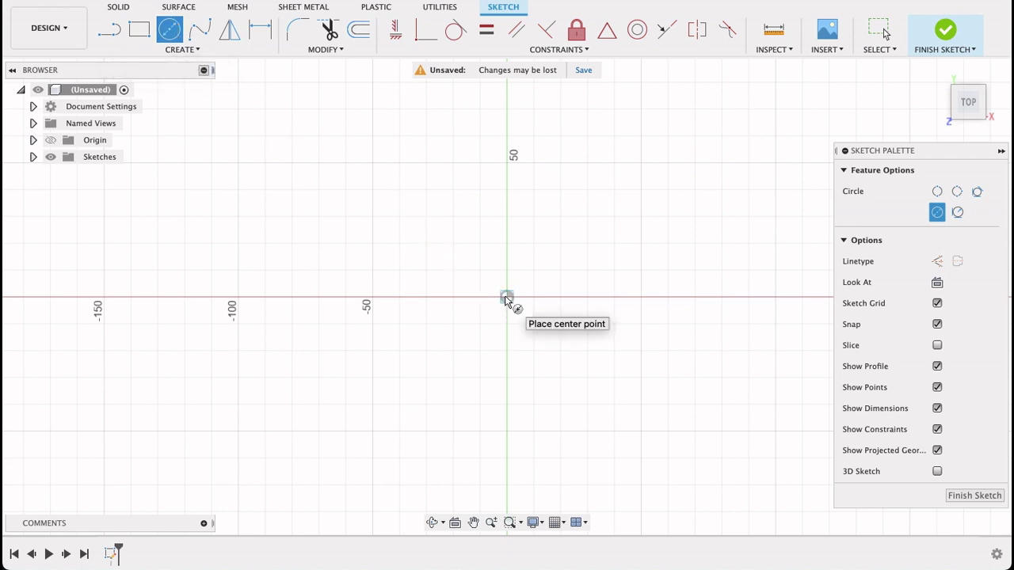
{"action": "left_click", "coordinate": [507, 297]}
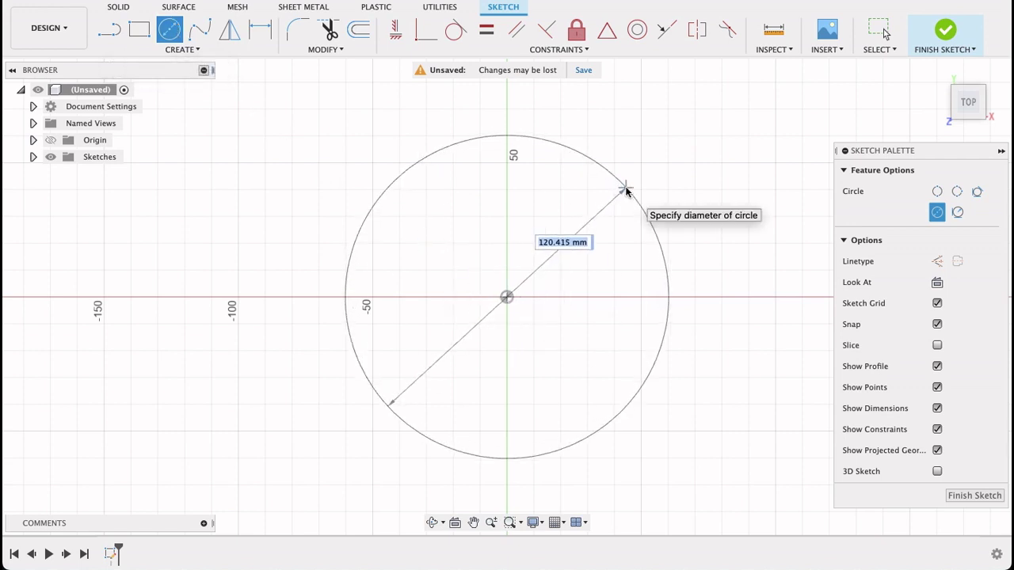
{"action": "type", "text": "26"}
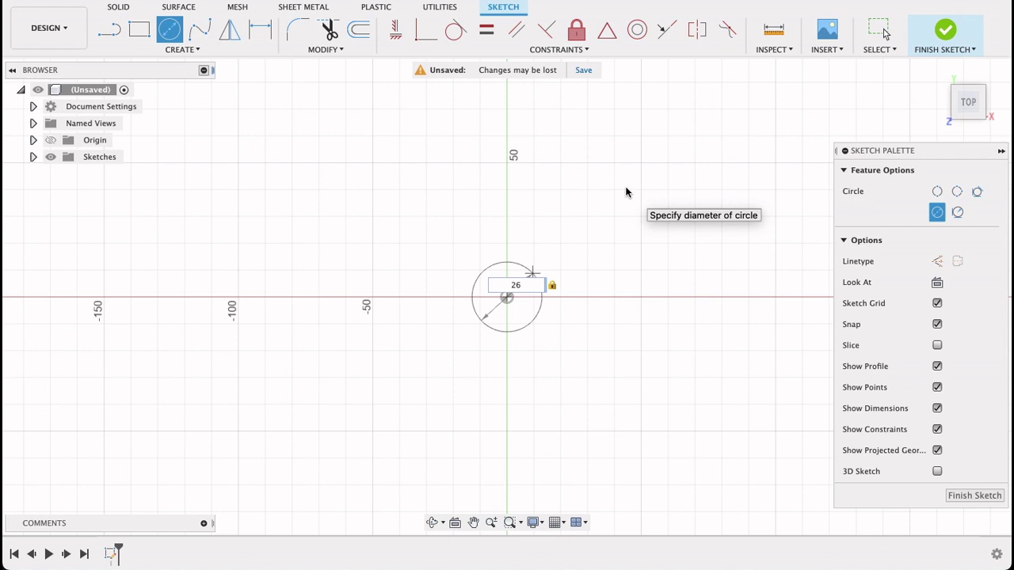
{"action": "type", "text": "*2"}
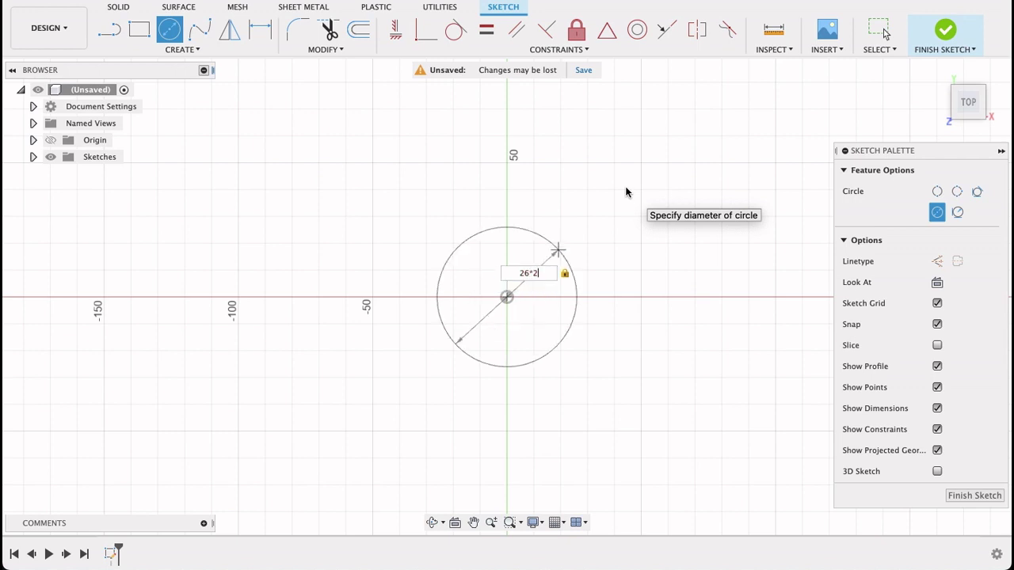
{"action": "key", "text": "Return"}
{"action": "key", "text": "Escape"}
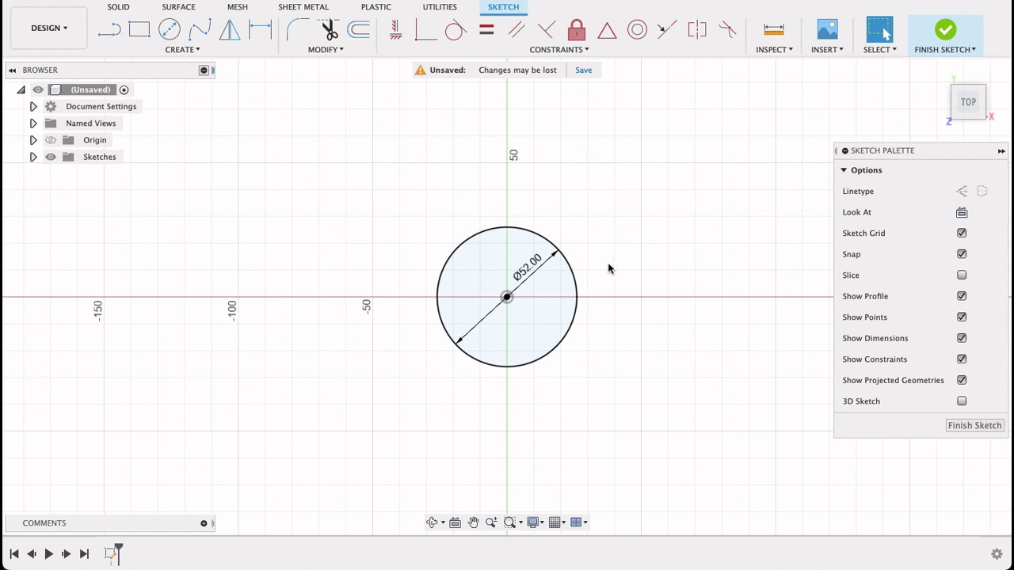
Add a Ø40 construction circle centred at the origin
{"action": "key", "text": "c"}
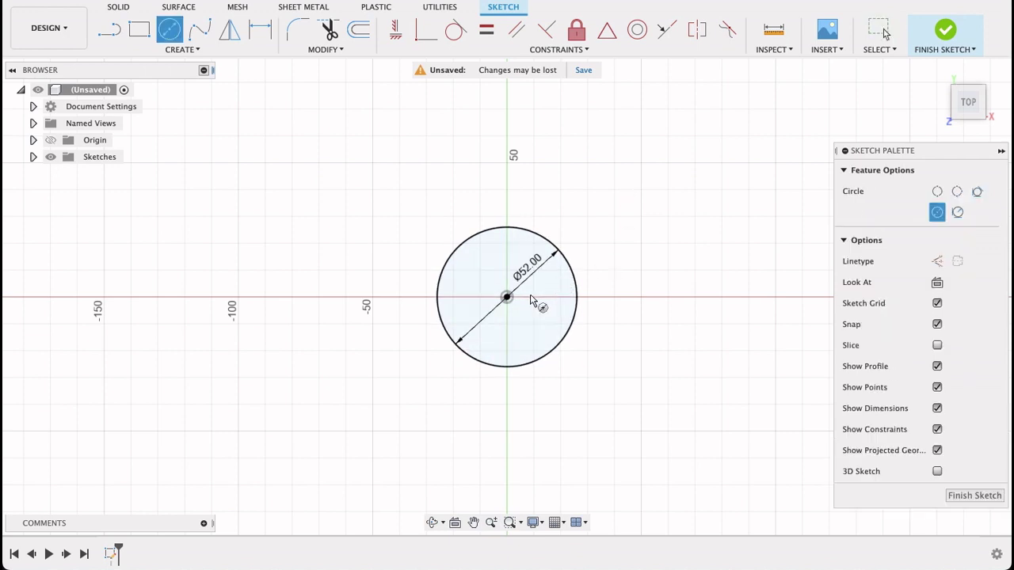
{"action": "left_click", "coordinate": [507, 297]}
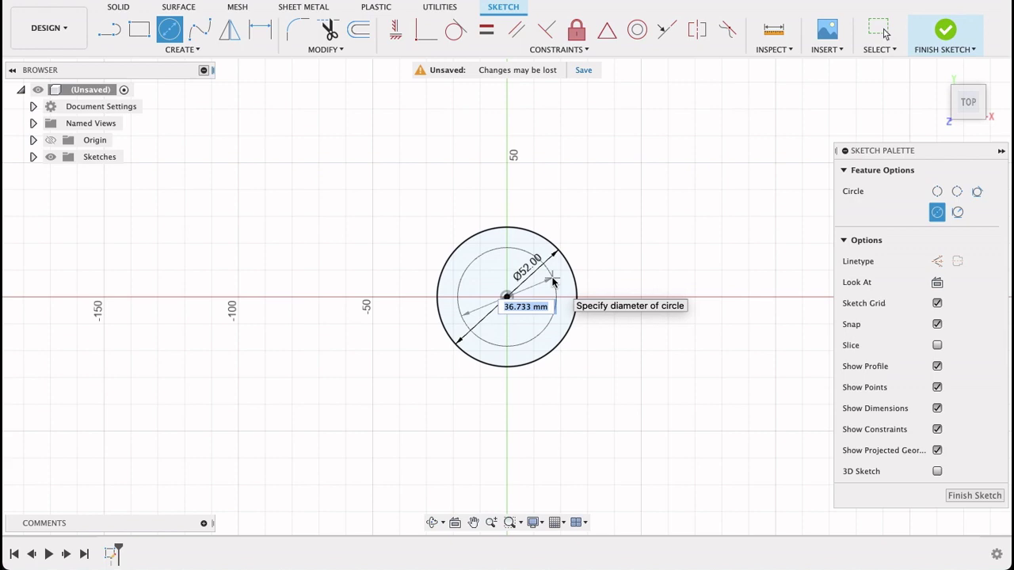
{"action": "left_click", "coordinate": [936, 262]}
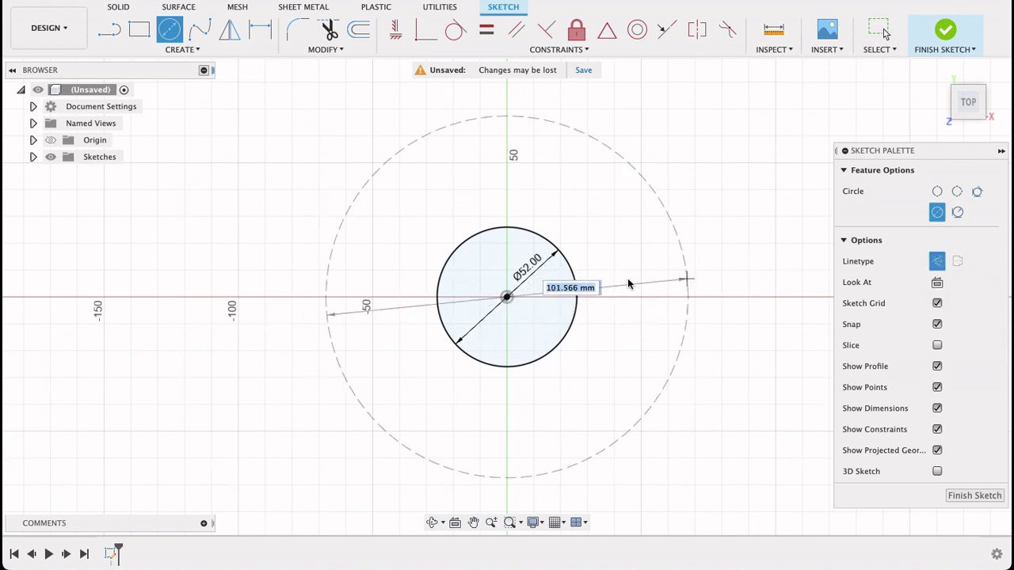
{"action": "scroll", "coordinate": [538, 279], "scroll_direction": "up", "scroll_amount": 4}
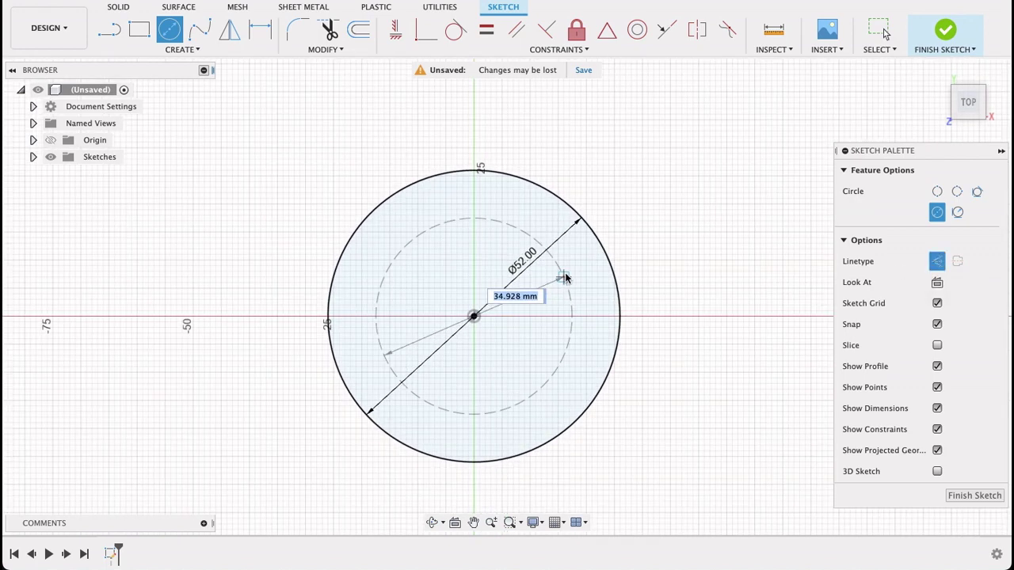
{"action": "type", "text": "40"}
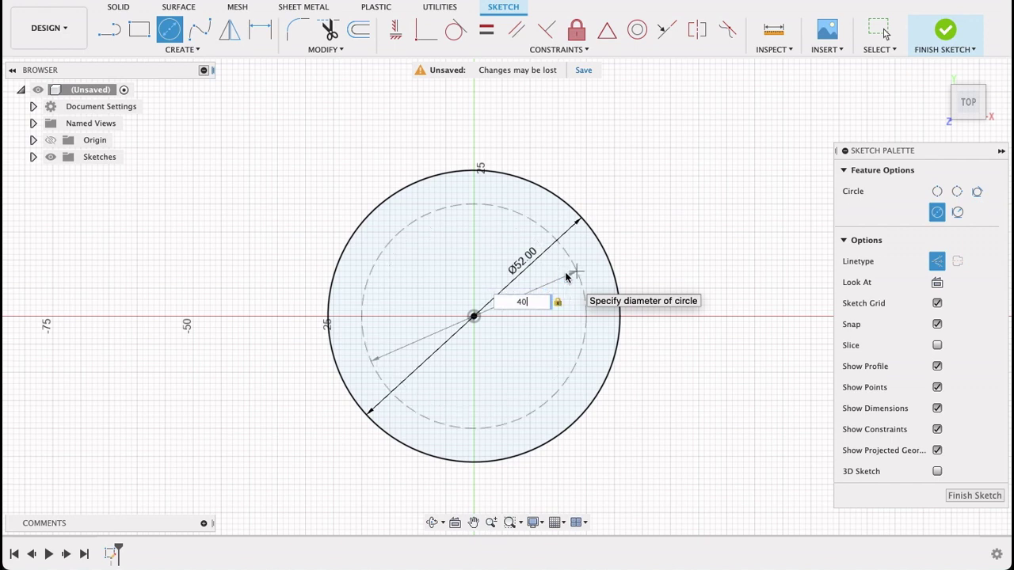
{"action": "key", "text": "Return"}
{"action": "key", "text": "Escape"}
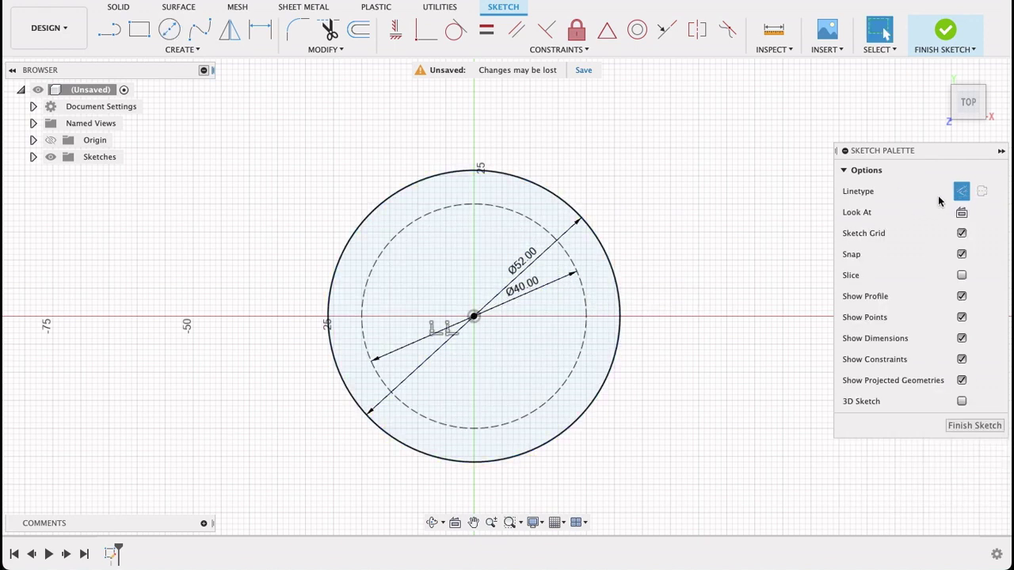
Draw concentric Ø24 and Ø29 circles at the origin
{"action": "left_click", "coordinate": [475, 319]}
{"action": "key", "text": "c"}
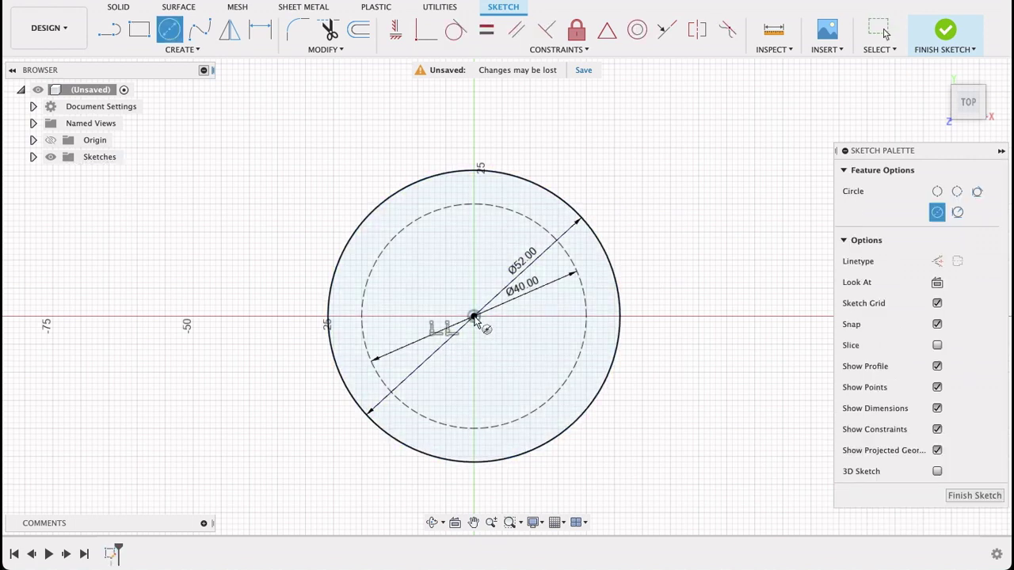
{"action": "left_click", "coordinate": [474, 317]}
{"action": "type", "text": "24"}
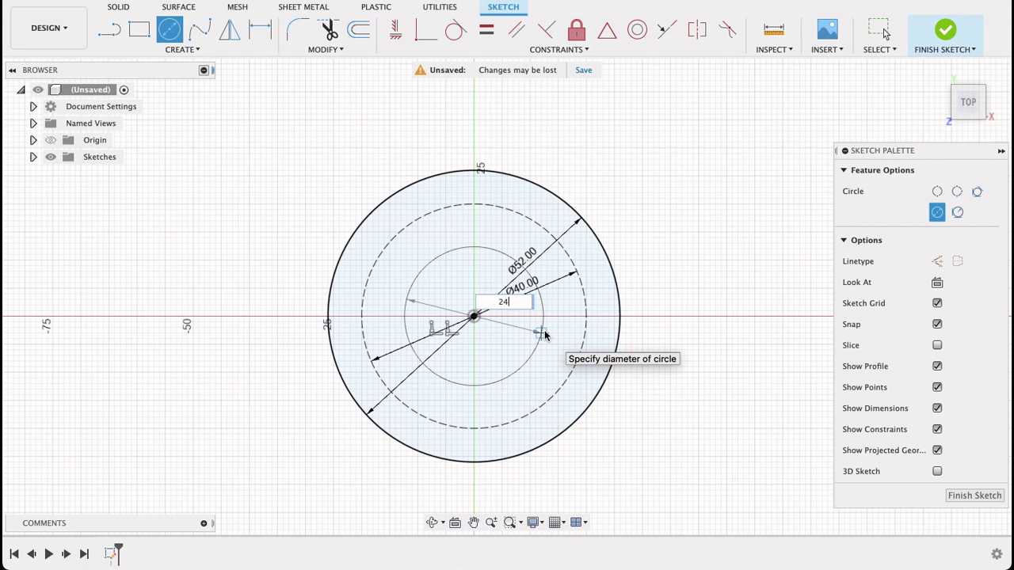
{"action": "key", "text": "Return"}
{"action": "key", "text": "Escape"}
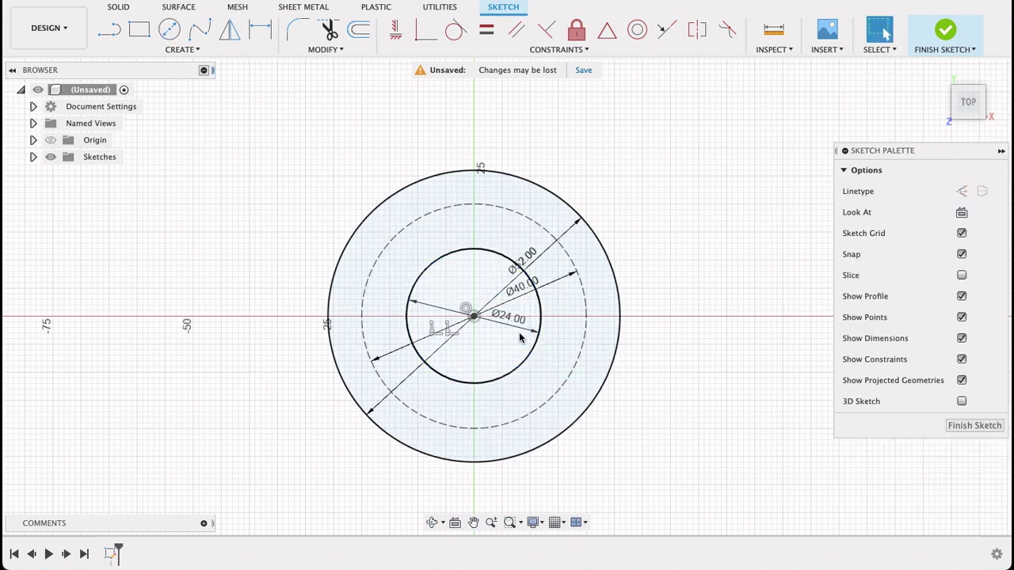
{"action": "key", "text": "c"}
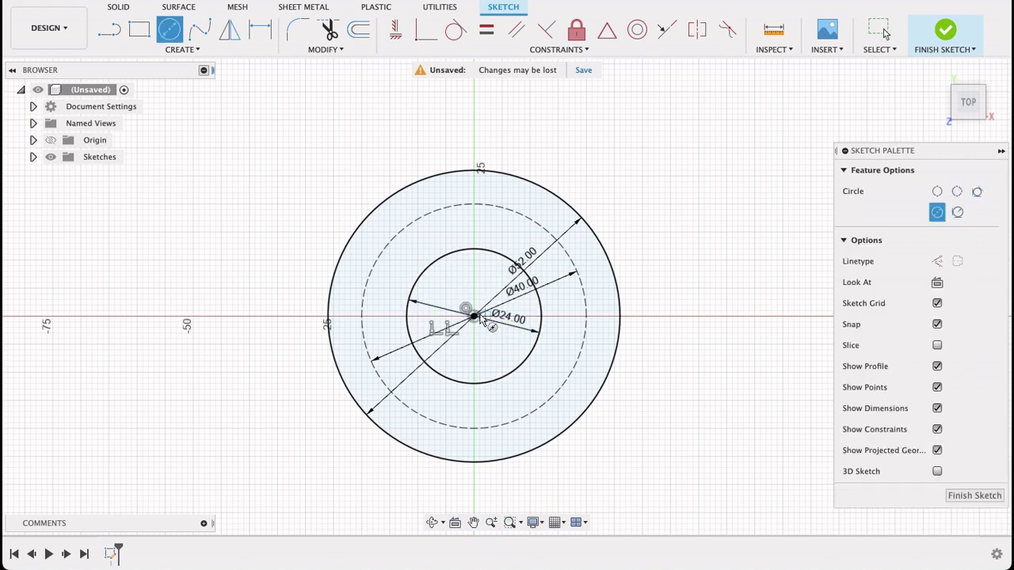
{"action": "left_click", "coordinate": [474, 316]}
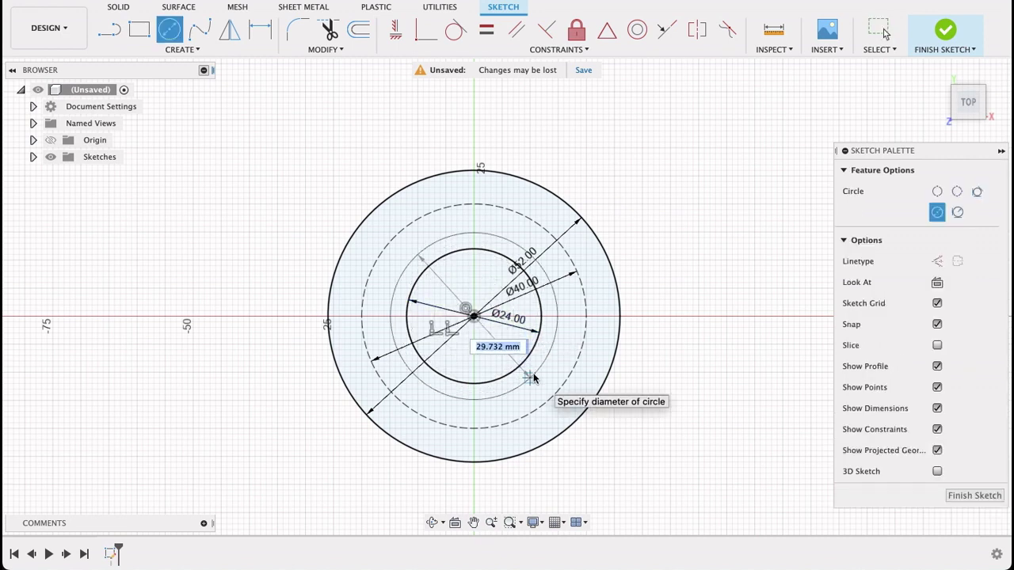
{"action": "type", "text": "29"}
{"action": "key", "text": "Return"}
{"action": "key", "text": "Escape"}
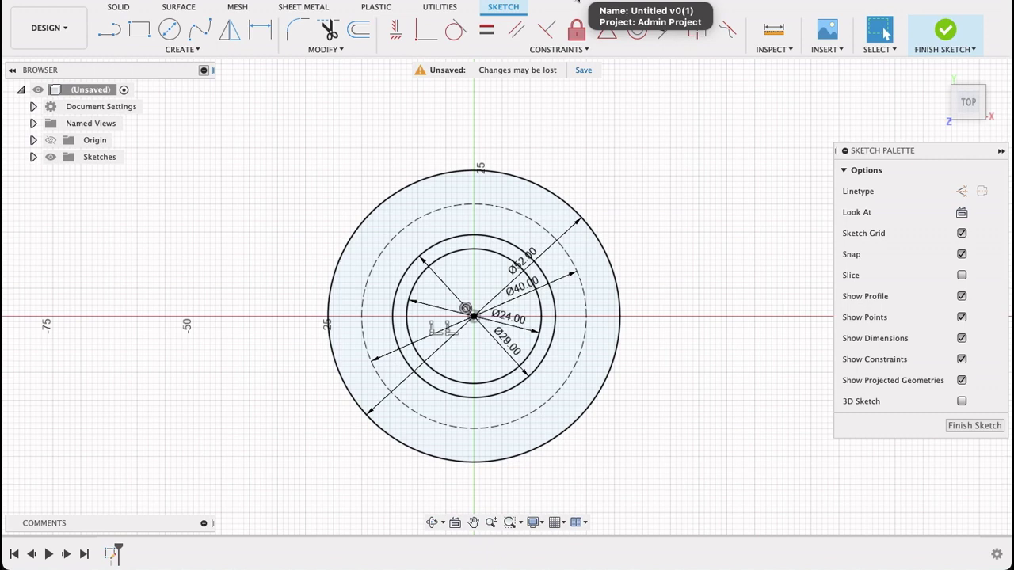
{"action": "key", "text": "l"}
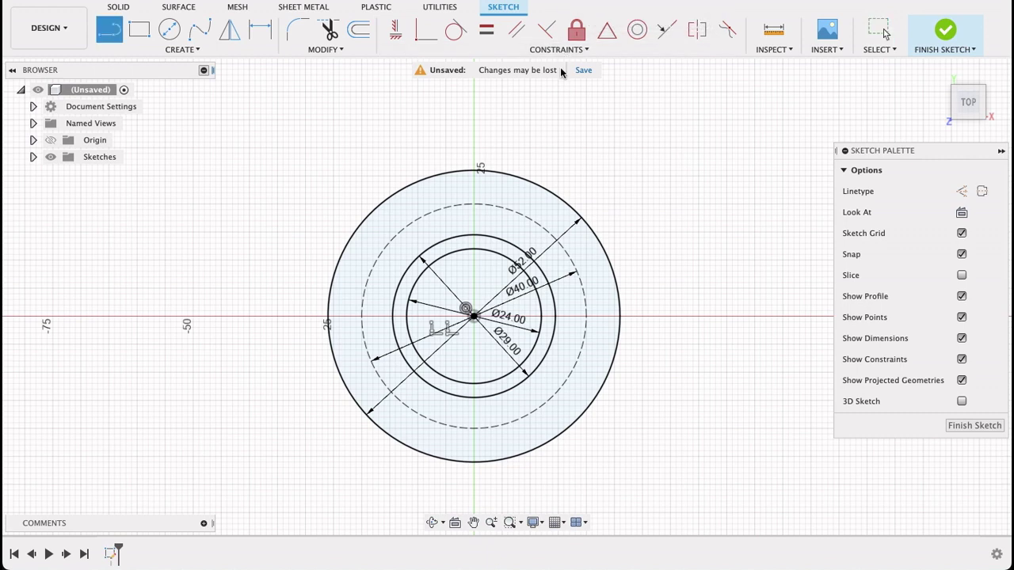
Draw a vertical construction line up from the circles' centre, then zoom into the sketch
{"action": "key", "text": "x"}
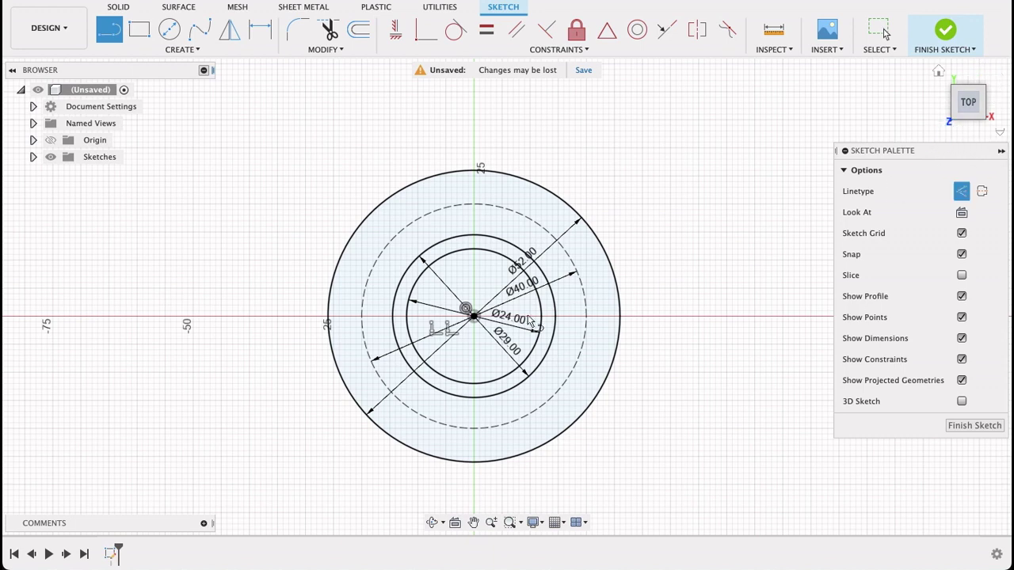
{"action": "left_click", "coordinate": [474, 316]}
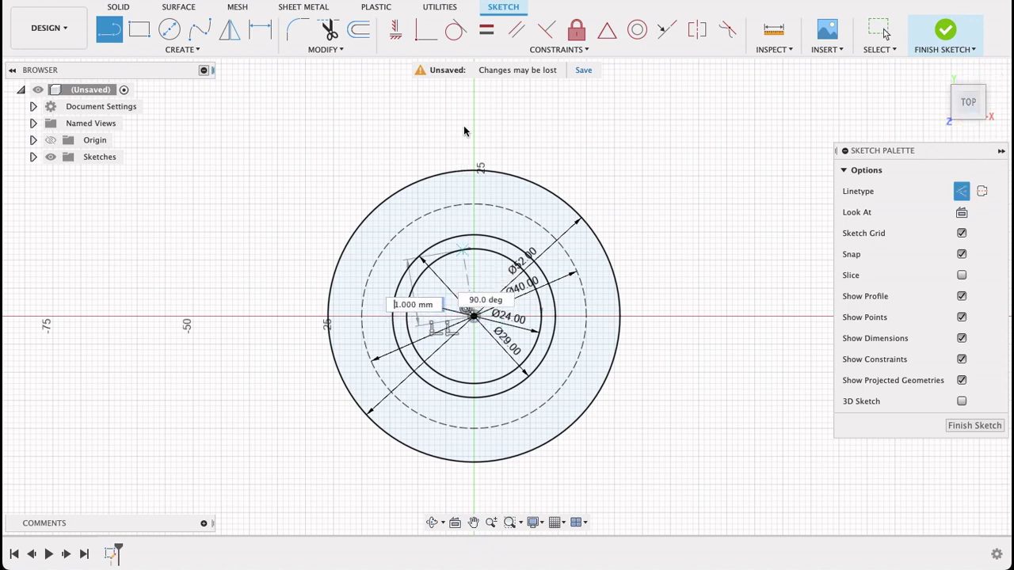
{"action": "left_click", "coordinate": [474, 104]}
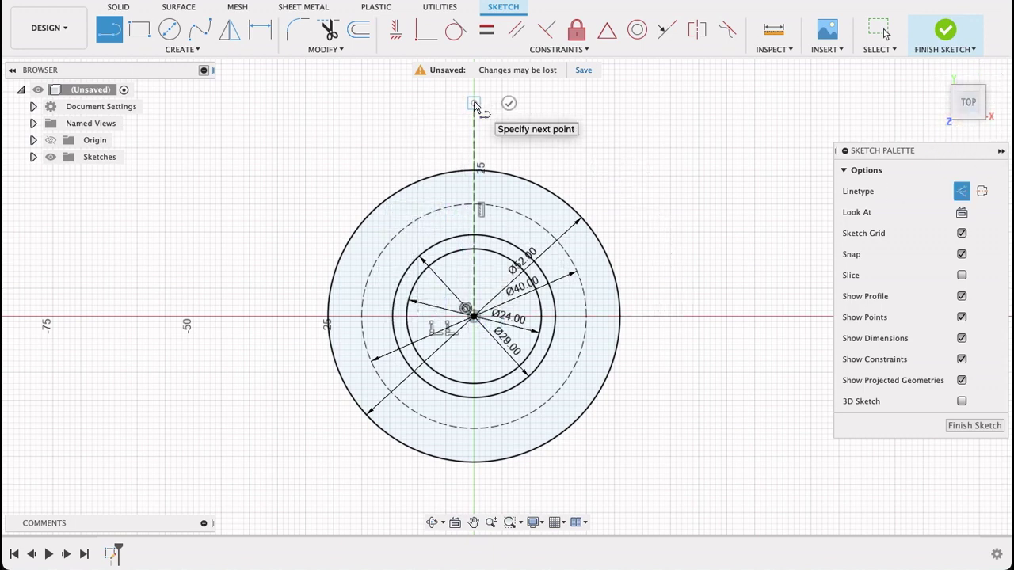
{"action": "key", "text": "Escape"}
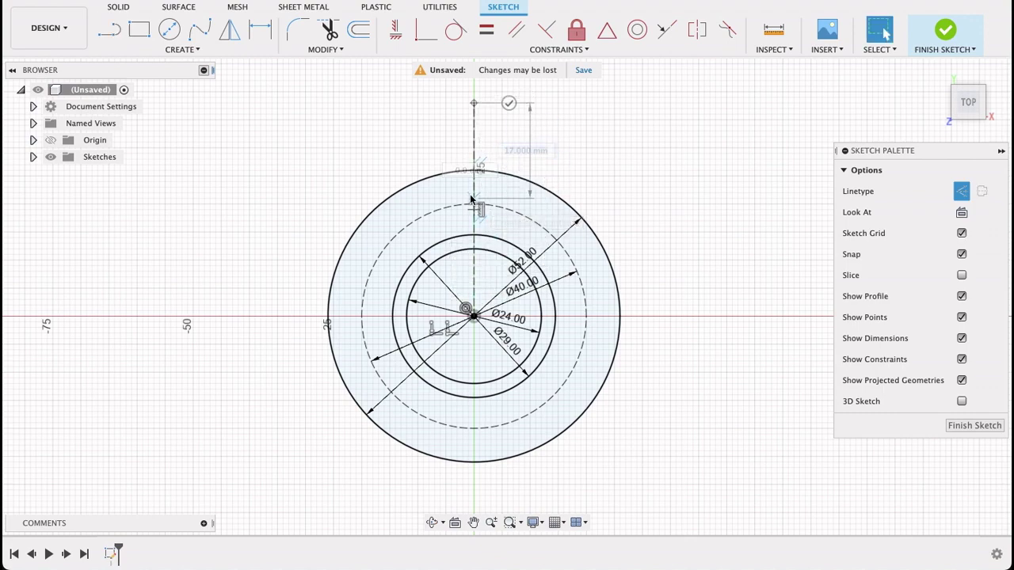
{"action": "scroll", "coordinate": [509, 230], "scroll_direction": "up", "scroll_amount": 2}
{"action": "middle_click_drag", "start_coordinate": [492, 203], "coordinate": [509, 242]}
{"action": "scroll", "coordinate": [459, 127], "scroll_direction": "up", "scroll_amount": 3}
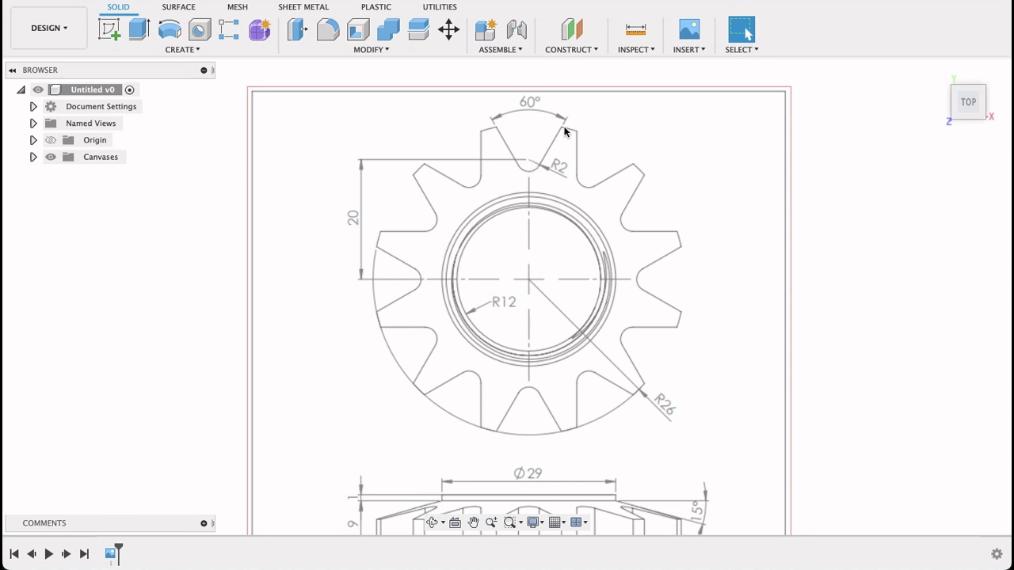
Draw a normal circle at the dashed circle's top on the axis, entered as 2 and corrected to Ø4
{"action": "key", "text": "s"}
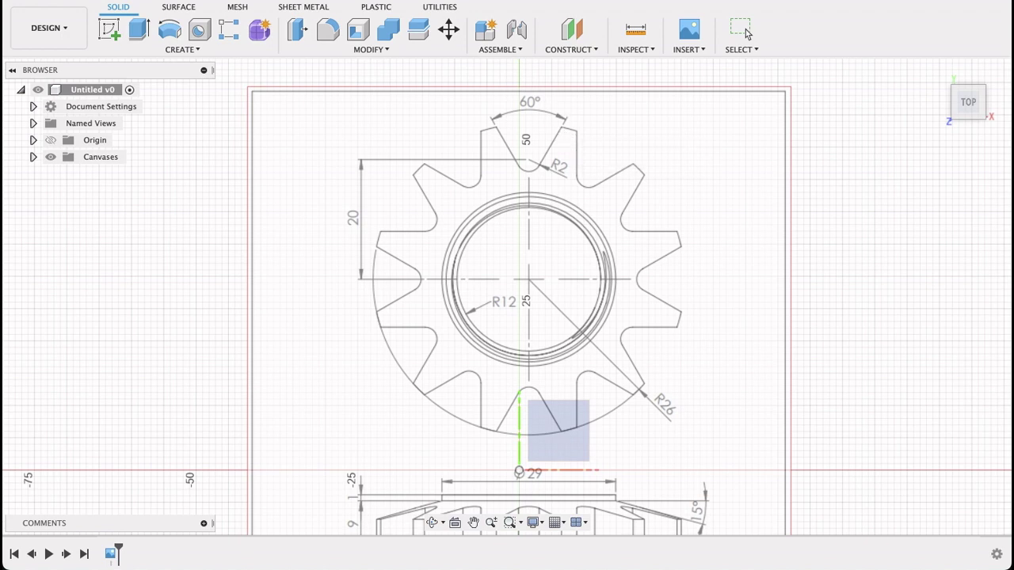
{"action": "left_click", "coordinate": [745, 29]}
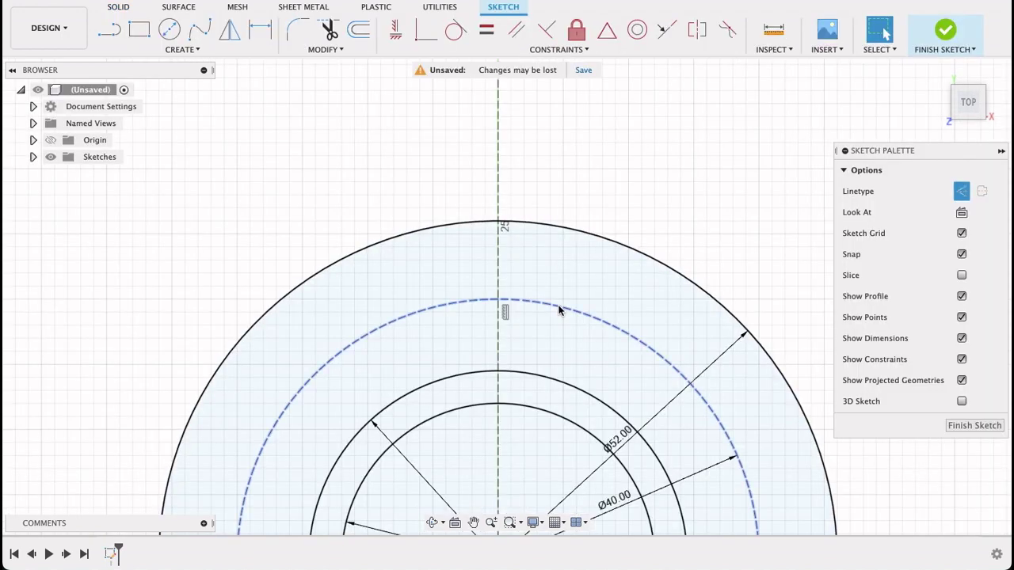
{"action": "left_click", "coordinate": [168, 29]}
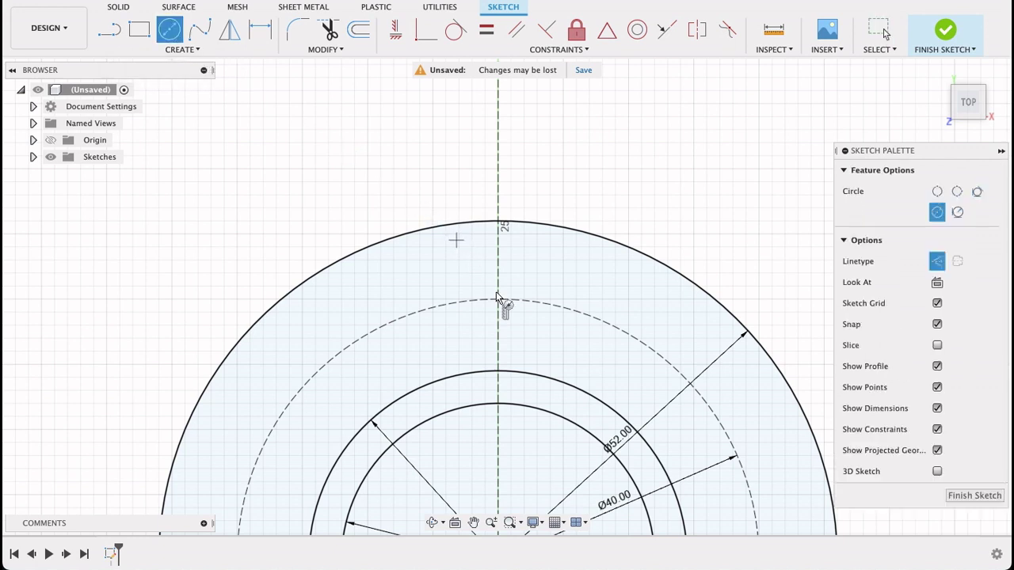
{"action": "left_click", "coordinate": [937, 261]}
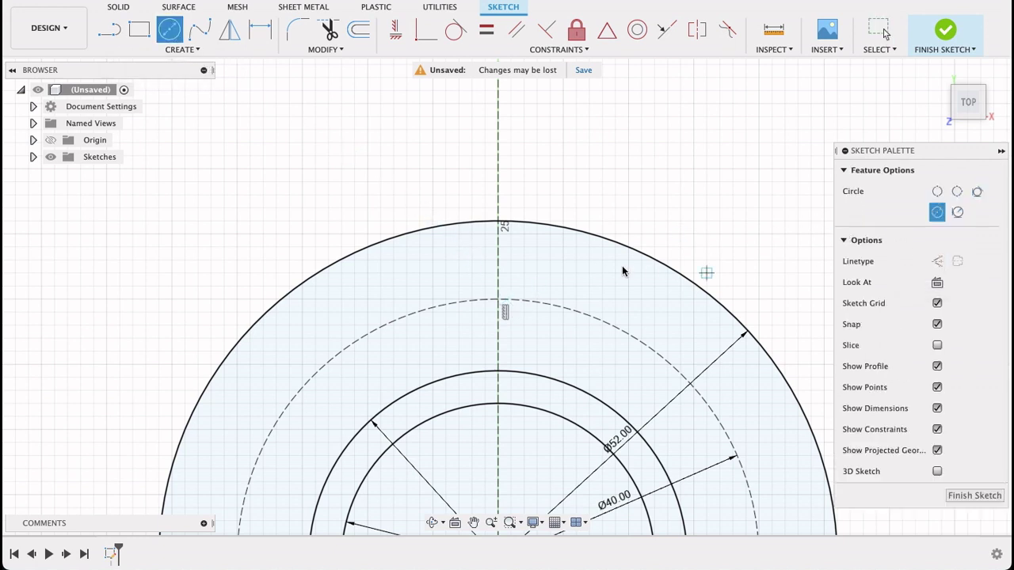
{"action": "left_click", "coordinate": [497, 300]}
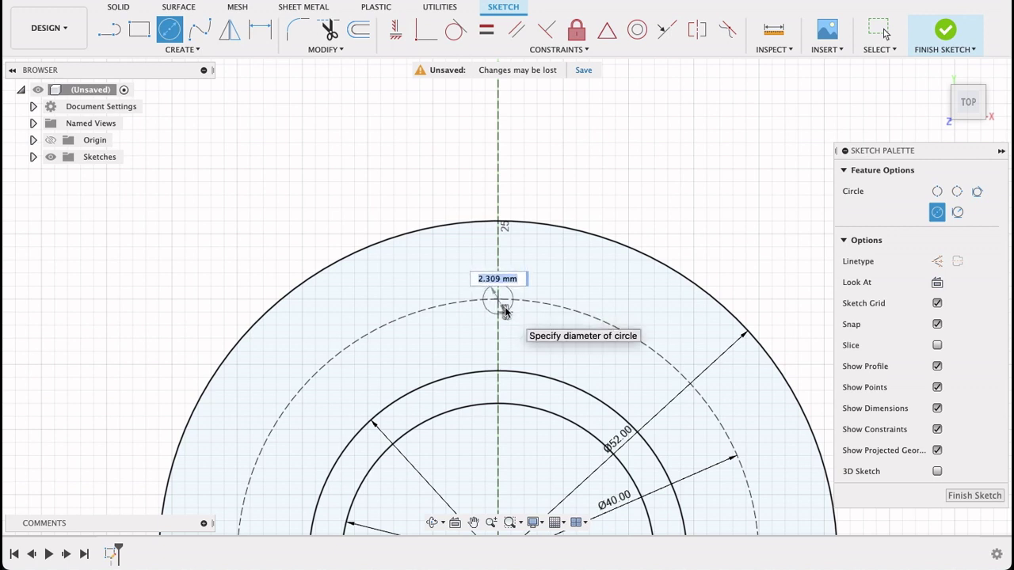
{"action": "type", "text": "2"}
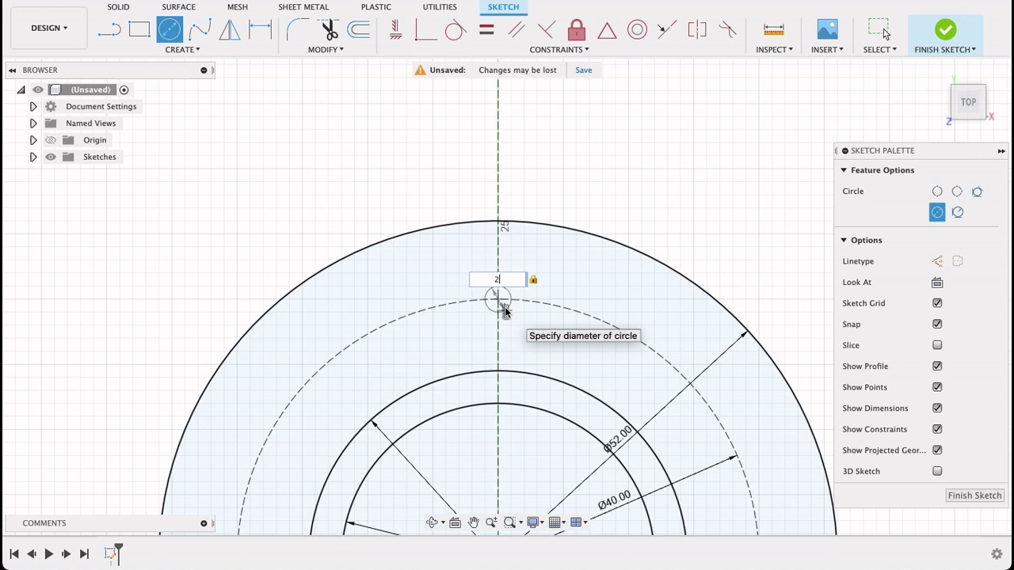
{"action": "key", "text": "Return"}
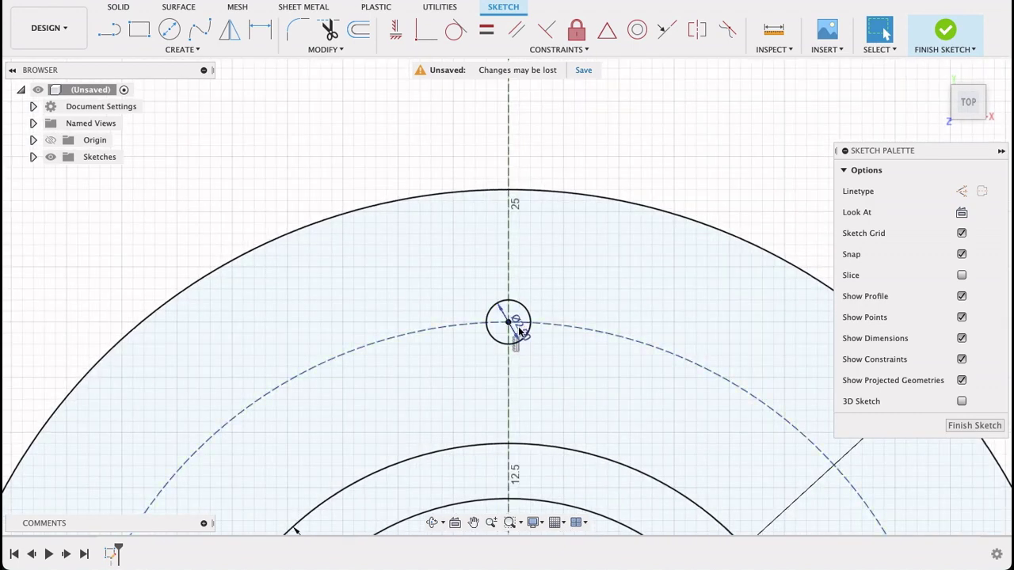
{"action": "double_click", "coordinate": [519, 331]}
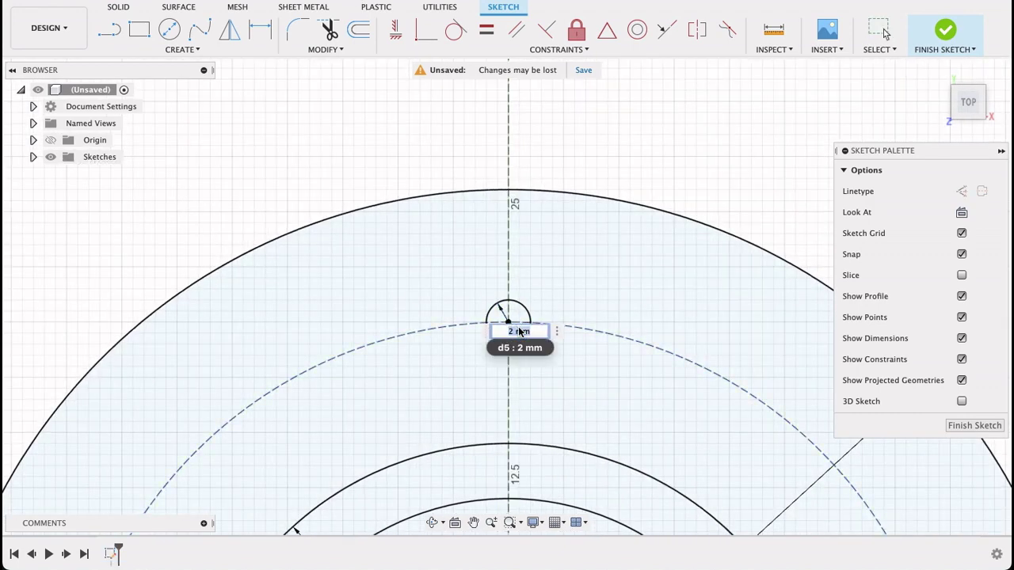
{"action": "type", "text": "4"}
{"action": "key", "text": "Return"}
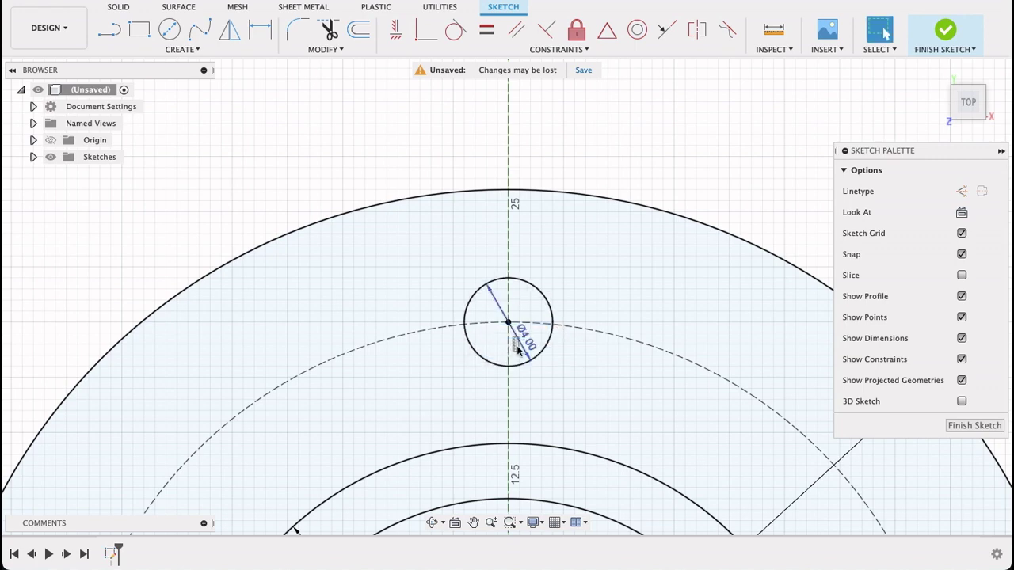
{"action": "scroll", "coordinate": [520, 354], "scroll_direction": "down", "scroll_amount": 1}
{"action": "scroll", "coordinate": [520, 354], "scroll_direction": "down", "scroll_amount": 1}
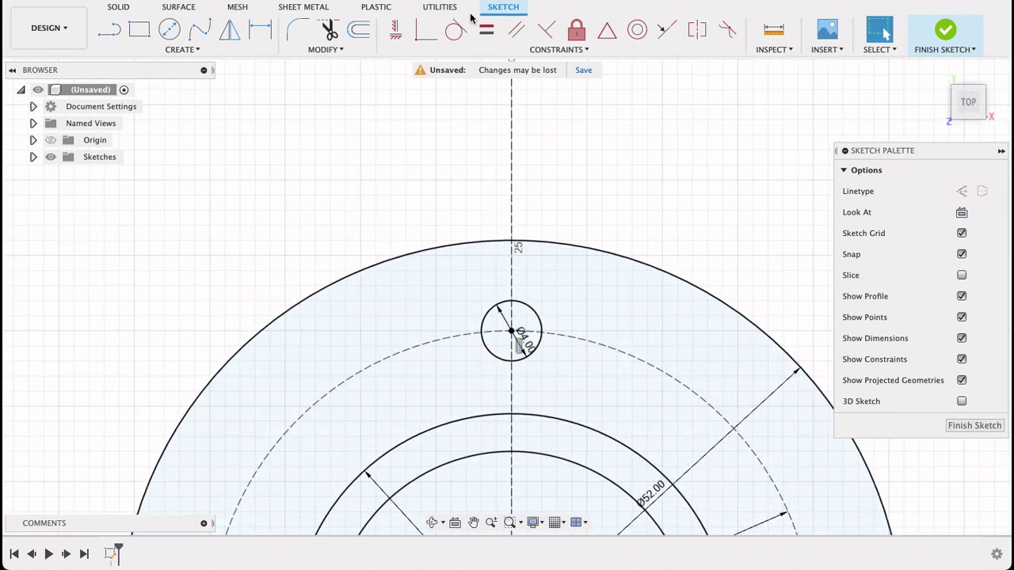
Draw two lines from one axis point below the small circle out to the Ø52 circle, right and left
{"action": "left_click", "coordinate": [109, 29]}
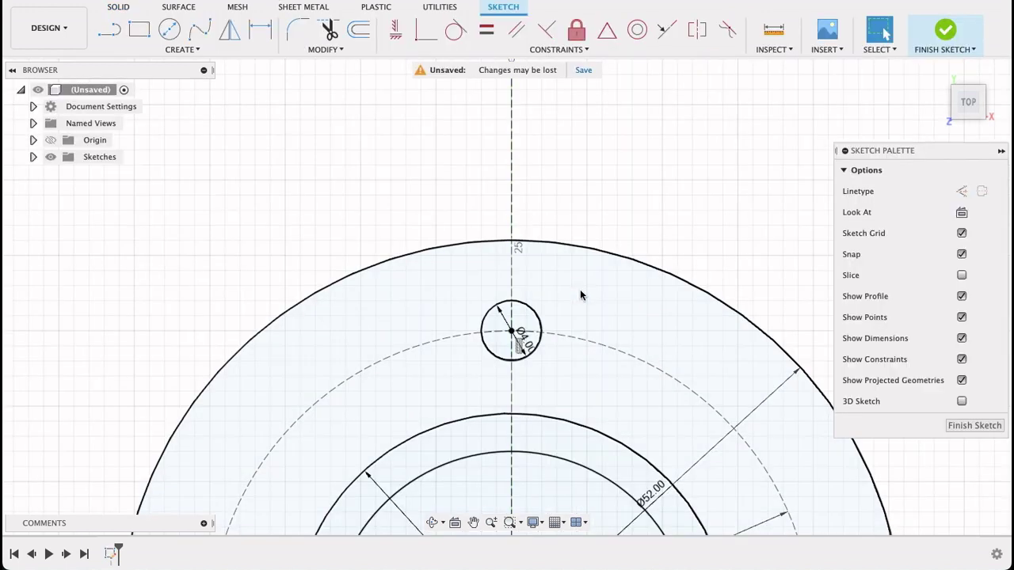
{"action": "key", "text": "l"}
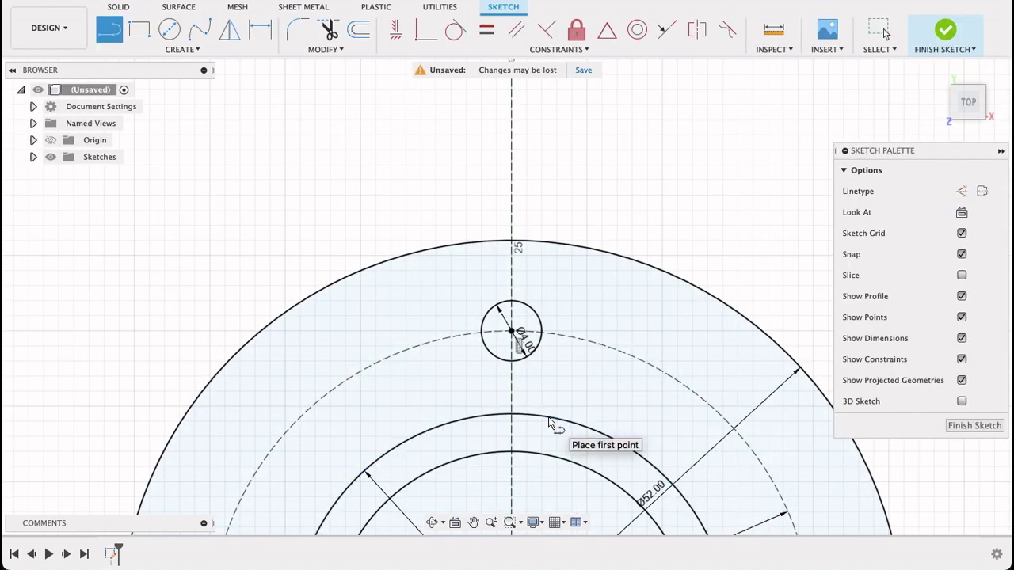
{"action": "left_click", "coordinate": [511, 436]}
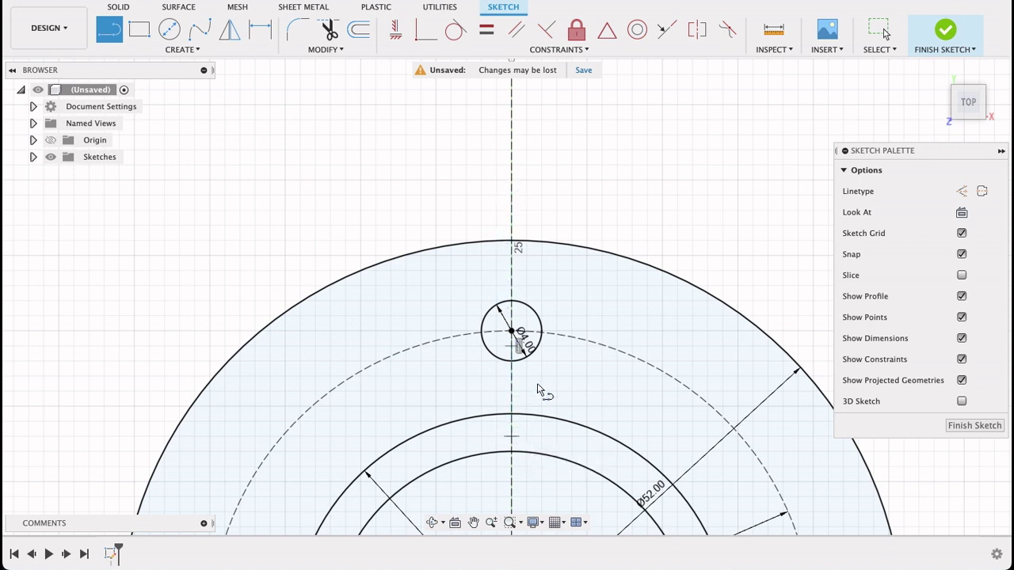
{"action": "double_click", "coordinate": [590, 251]}
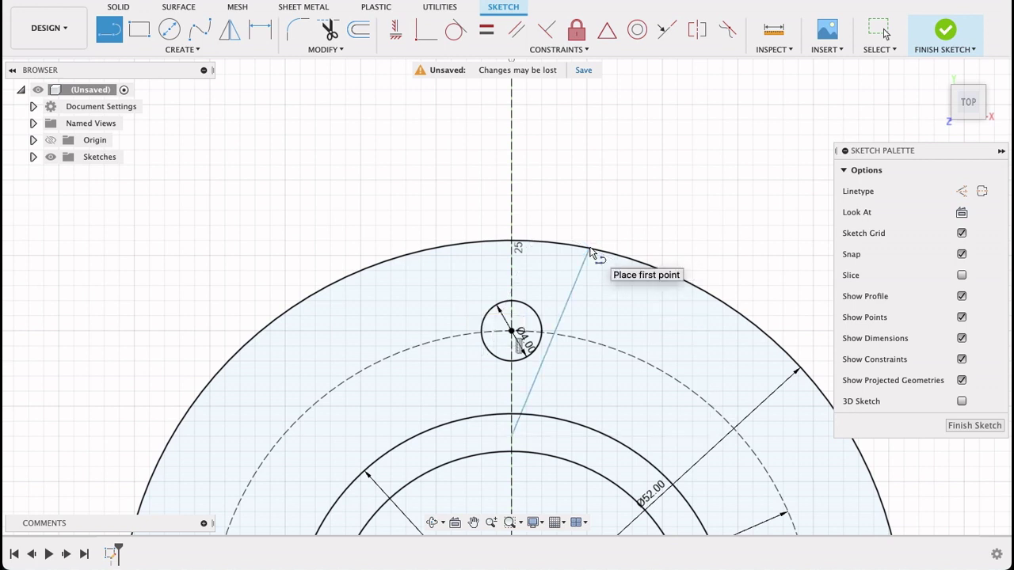
{"action": "left_click", "coordinate": [511, 436]}
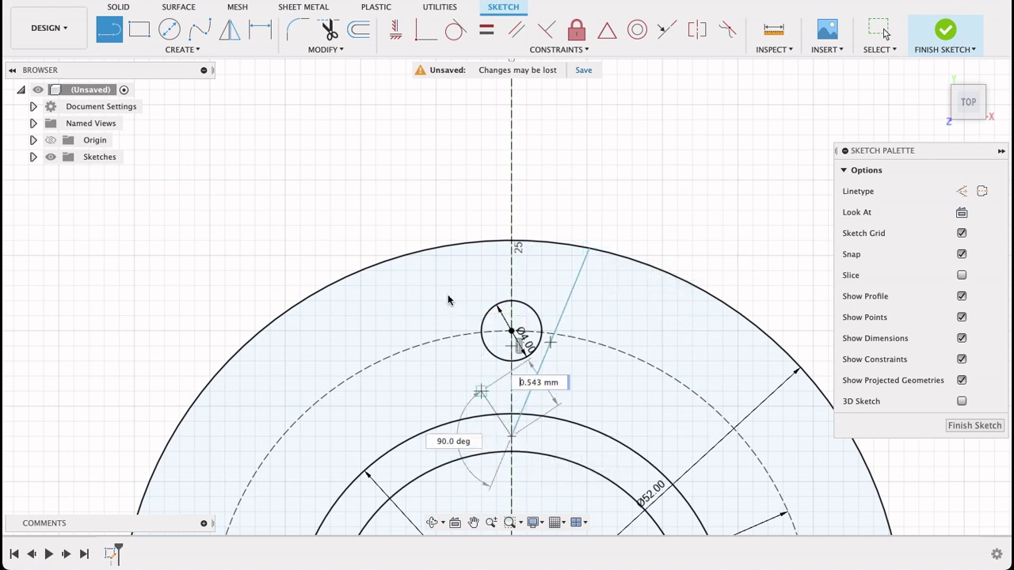
{"action": "double_click", "coordinate": [434, 252]}
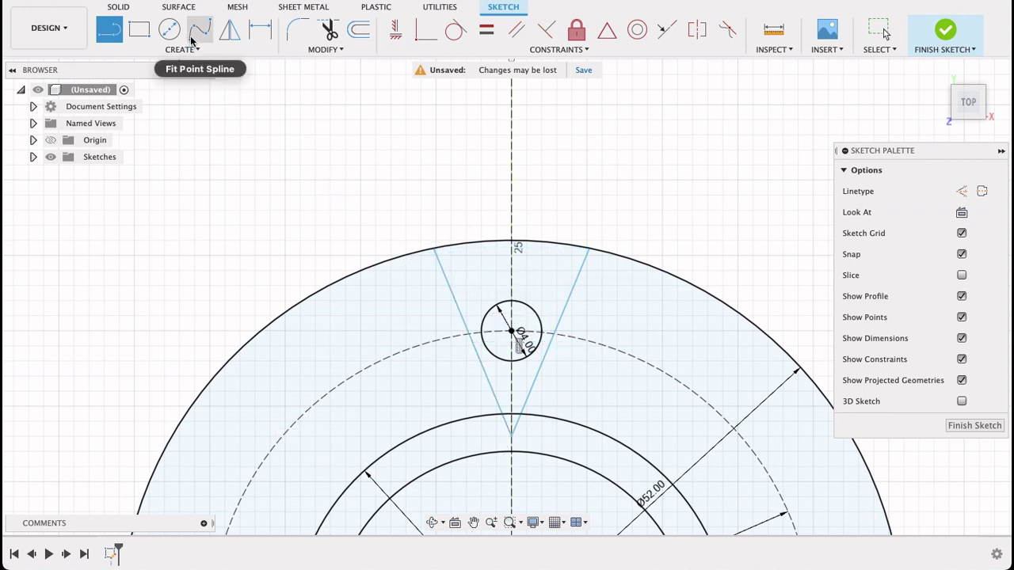
Make both V legs tangent to the Ø4 circle
{"action": "left_click", "coordinate": [455, 30]}
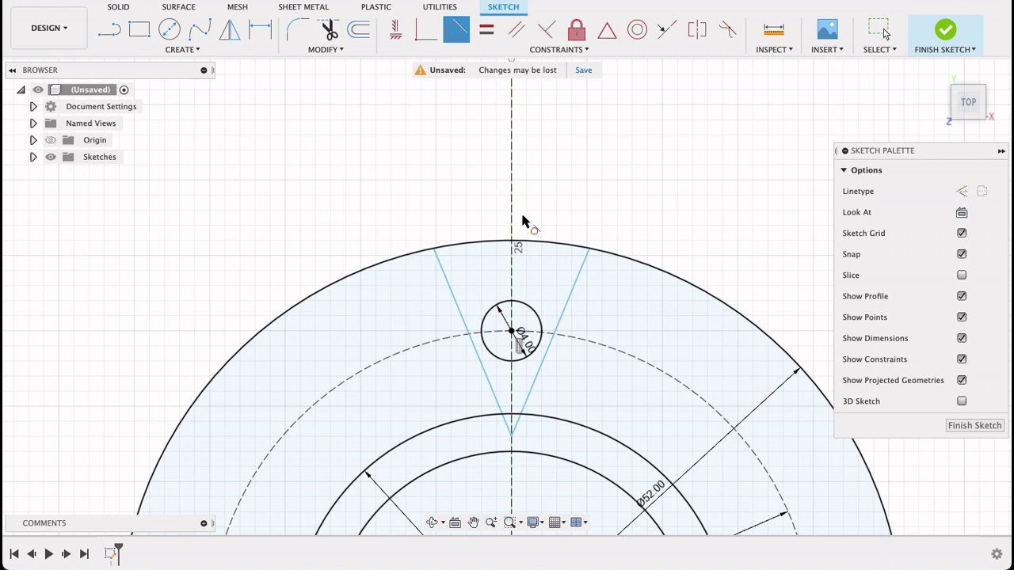
{"action": "left_click", "coordinate": [549, 349]}
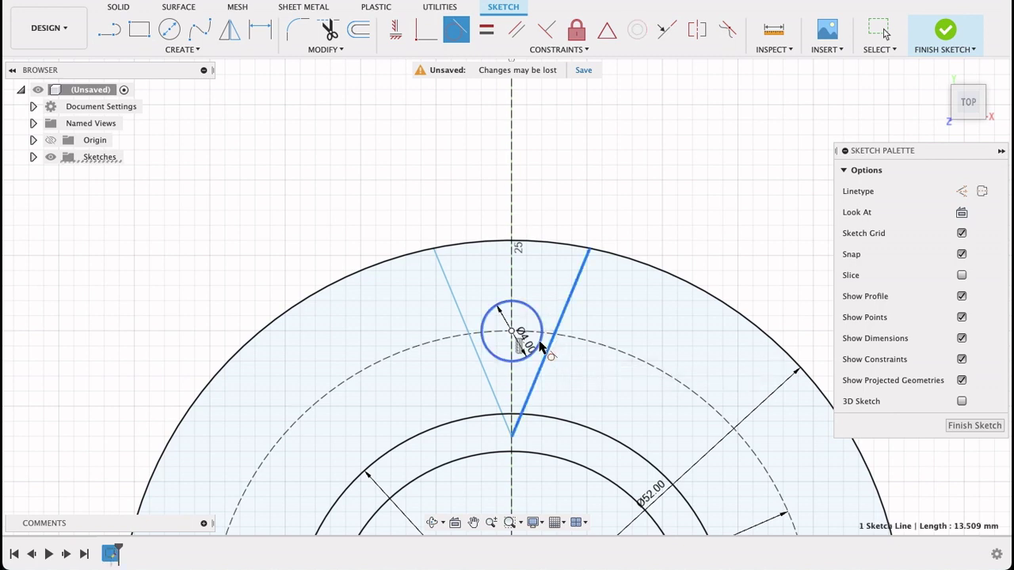
{"action": "left_click", "coordinate": [536, 345]}
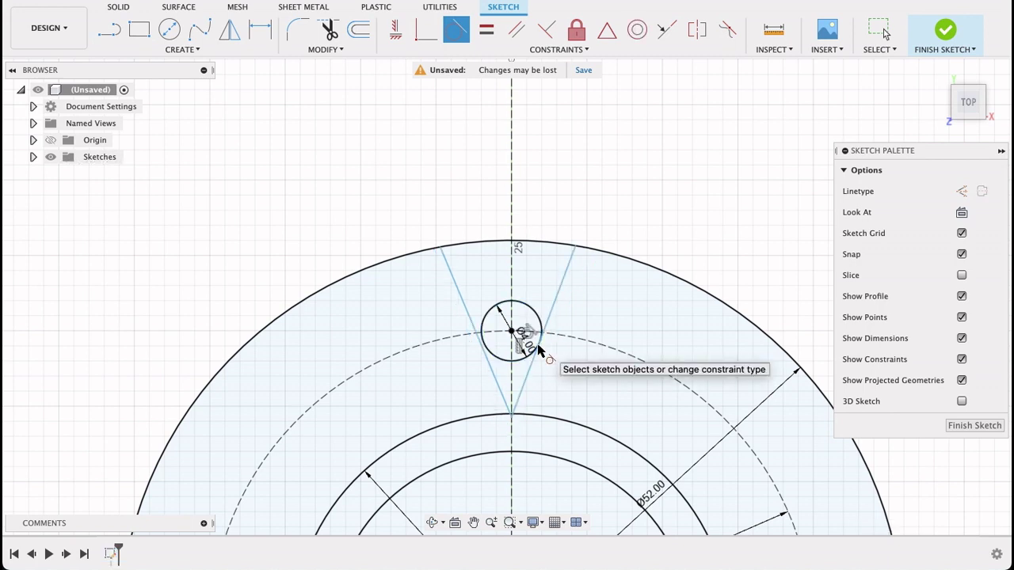
{"action": "left_click", "coordinate": [483, 343]}
{"action": "left_click", "coordinate": [485, 342]}
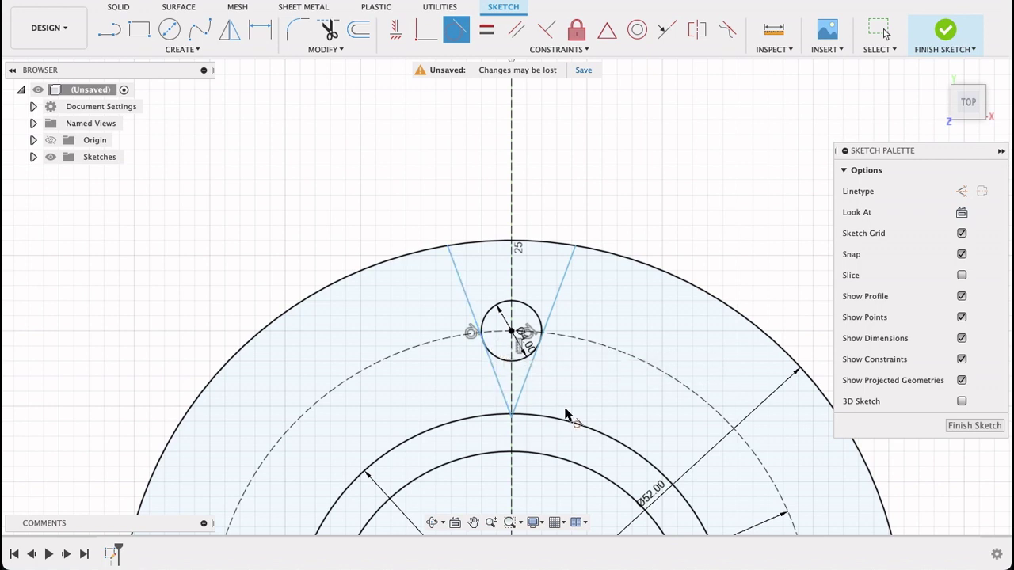
Dimension the angle between the two legs as 60°
{"action": "key", "text": "d"}
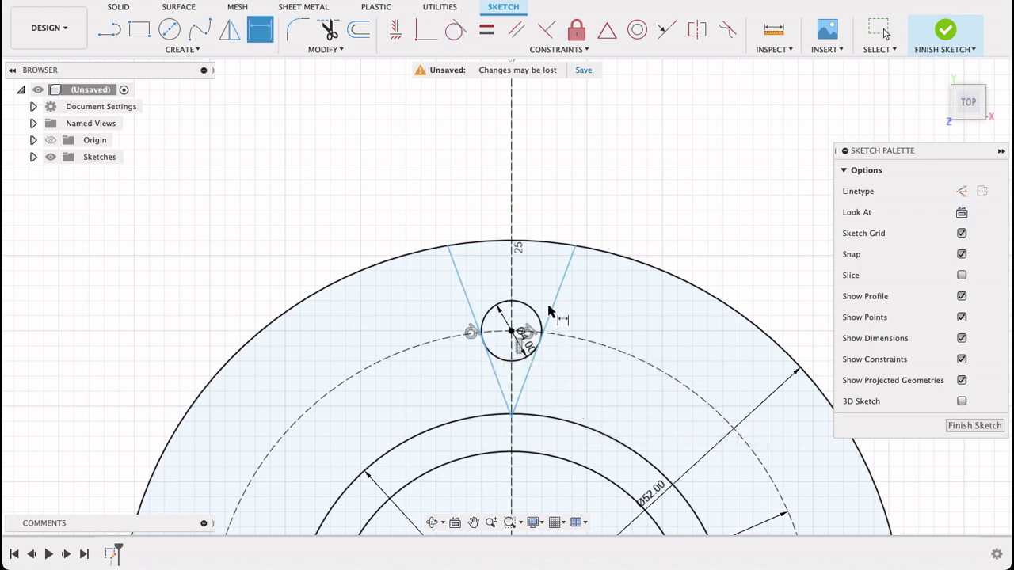
{"action": "left_click", "coordinate": [554, 311]}
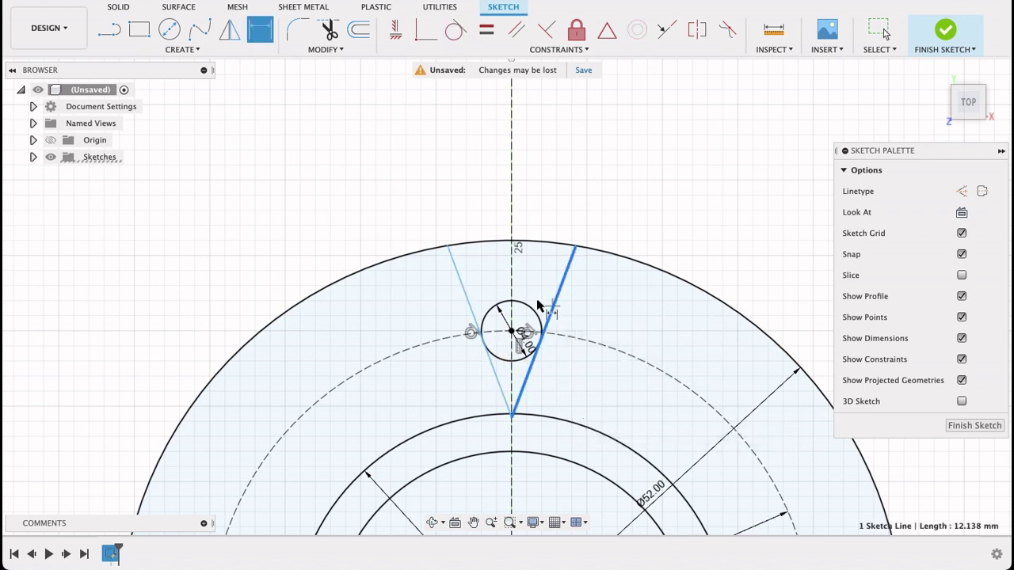
{"action": "left_click", "coordinate": [470, 304]}
{"action": "left_click", "coordinate": [499, 190]}
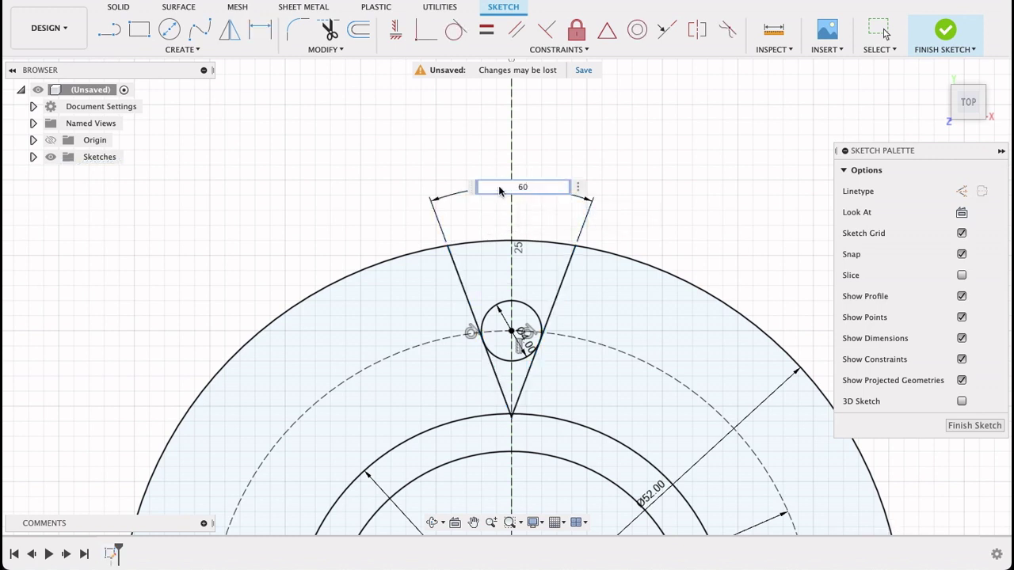
{"action": "type", "text": "60"}
{"action": "key", "text": "Return"}
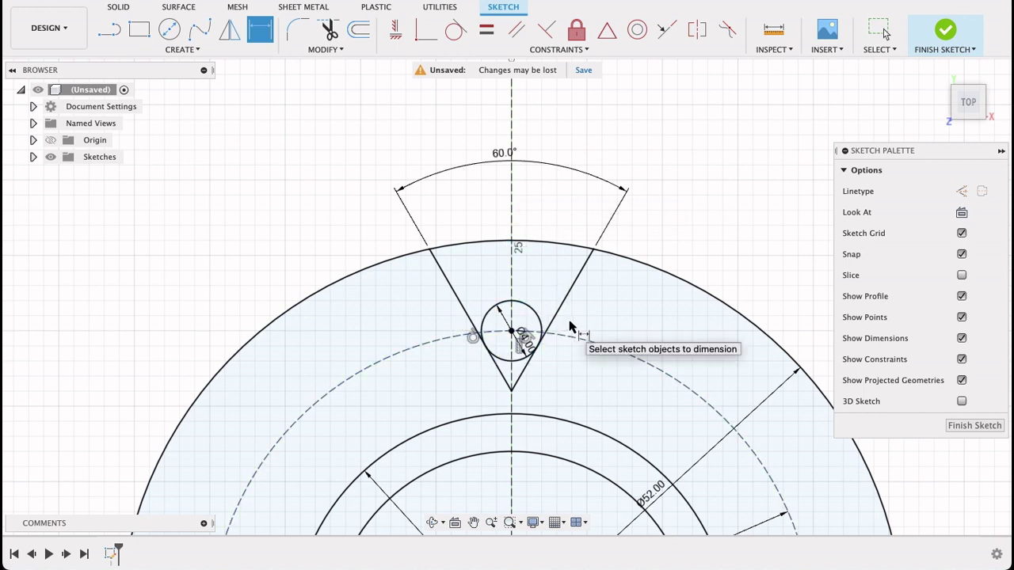
Trim the leg ends below the small circle, its upper arcs, and the outer-circle arcs inside the notch
{"action": "key", "text": "t"}
{"action": "left_click", "coordinate": [525, 380]}
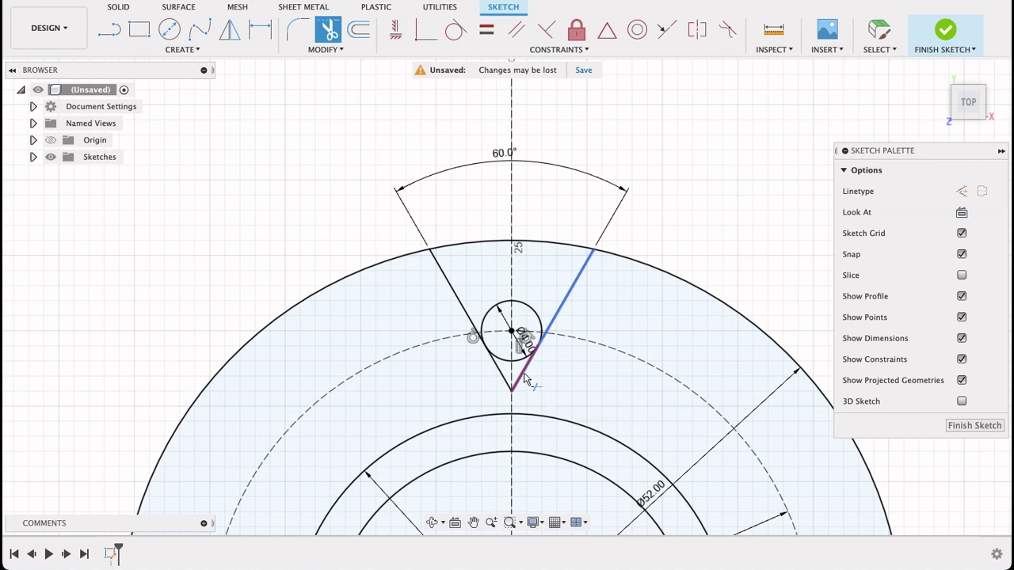
{"action": "left_click", "coordinate": [504, 380]}
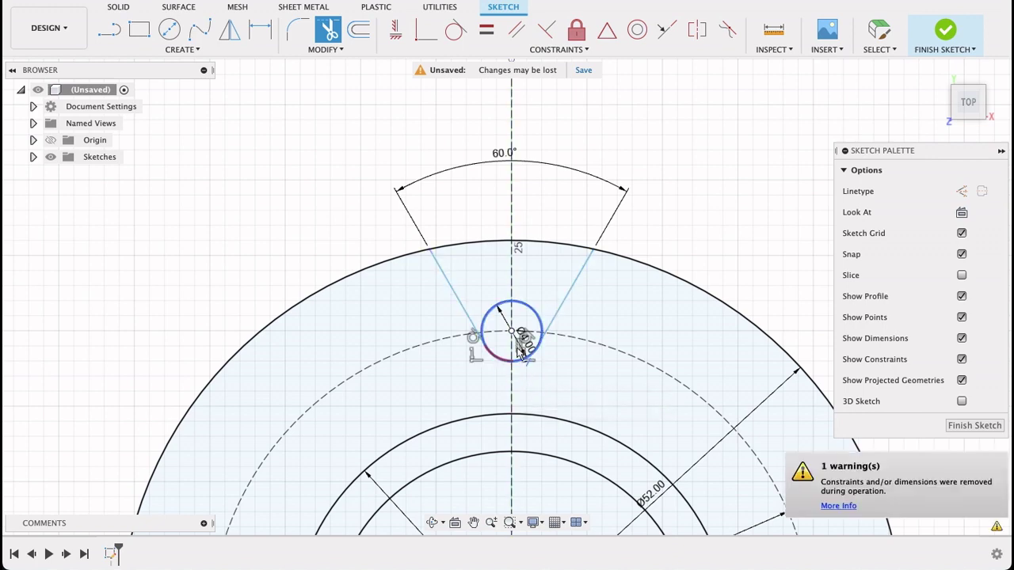
{"action": "scroll", "coordinate": [524, 332], "scroll_direction": "up", "scroll_amount": 5}
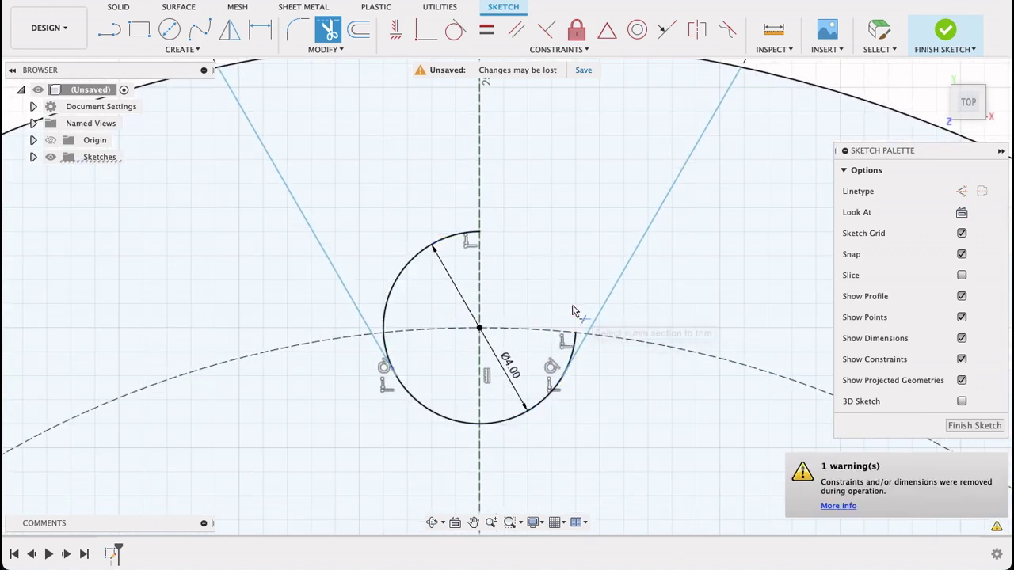
{"action": "left_click", "coordinate": [571, 345]}
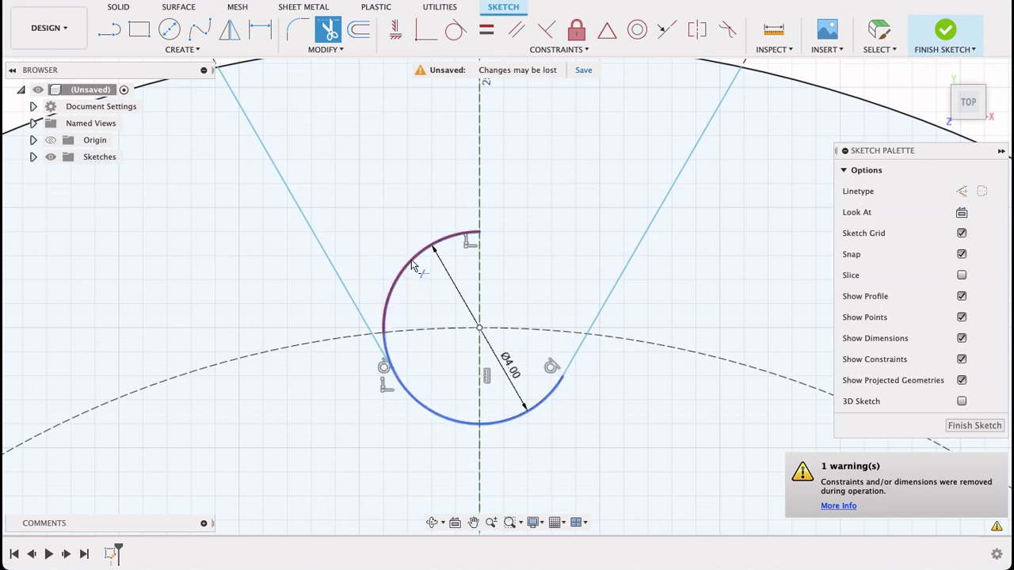
{"action": "left_click", "coordinate": [412, 266]}
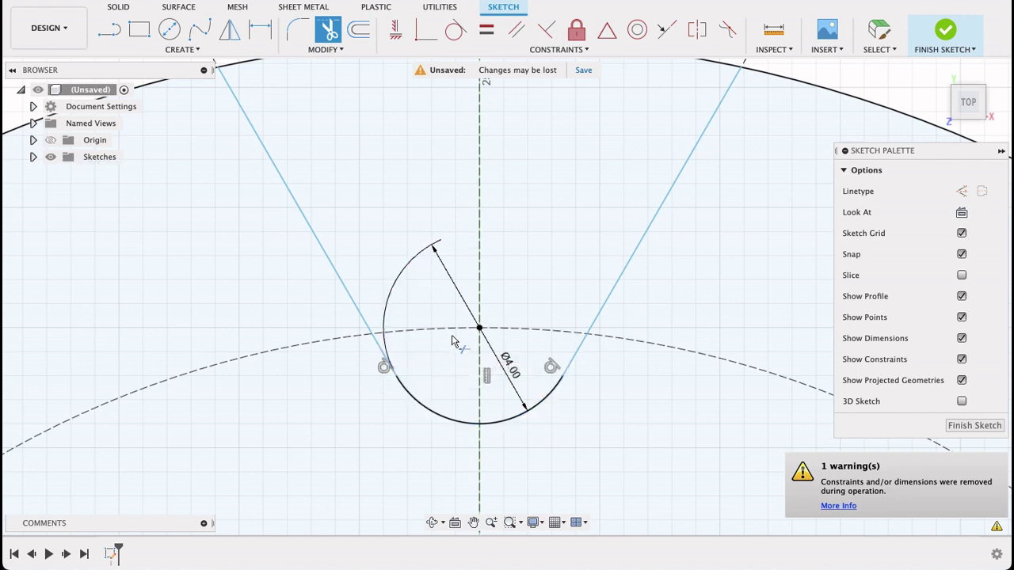
{"action": "scroll", "coordinate": [452, 341], "scroll_direction": "down", "scroll_amount": 5}
{"action": "scroll", "coordinate": [475, 278], "scroll_direction": "up", "scroll_amount": 2}
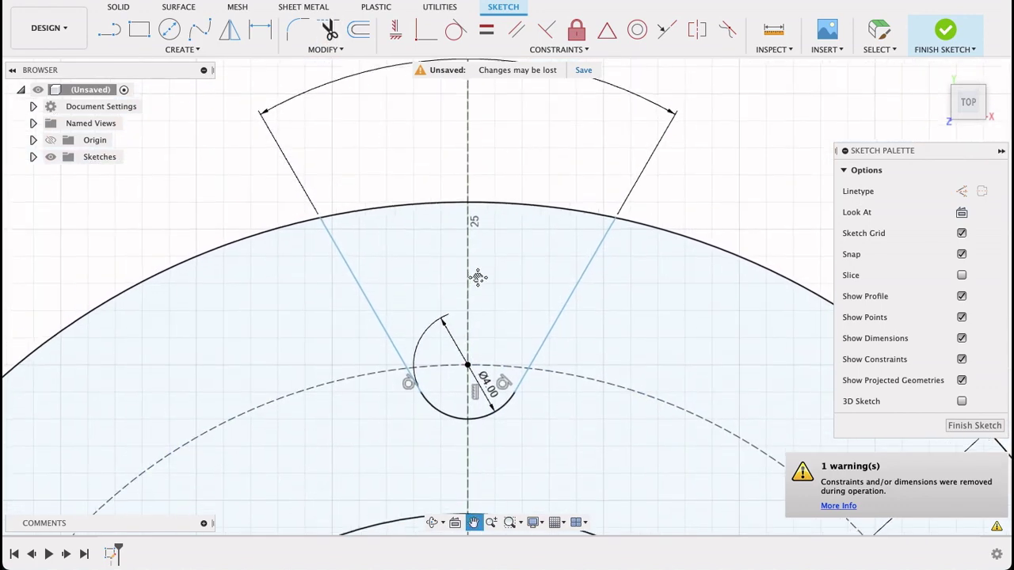
{"action": "left_click", "coordinate": [507, 220]}
{"action": "left_click", "coordinate": [460, 220]}
{"action": "scroll", "coordinate": [481, 301], "scroll_direction": "down", "scroll_amount": 3}
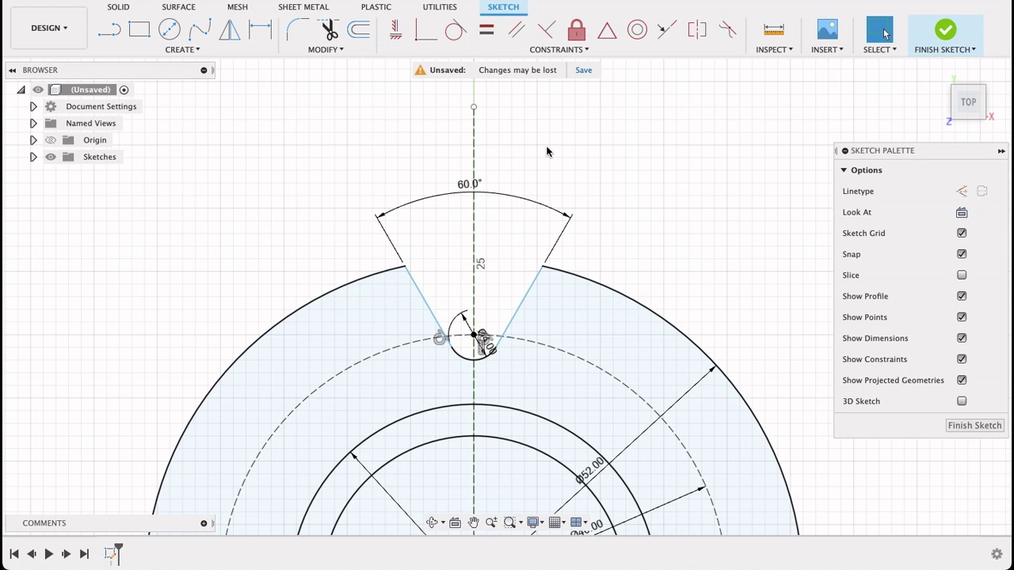
Set up a circular pattern of the two notch lines and arc around the circles' centre
{"action": "middle_click_drag", "start_coordinate": [659, 205], "coordinate": [664, 188]}
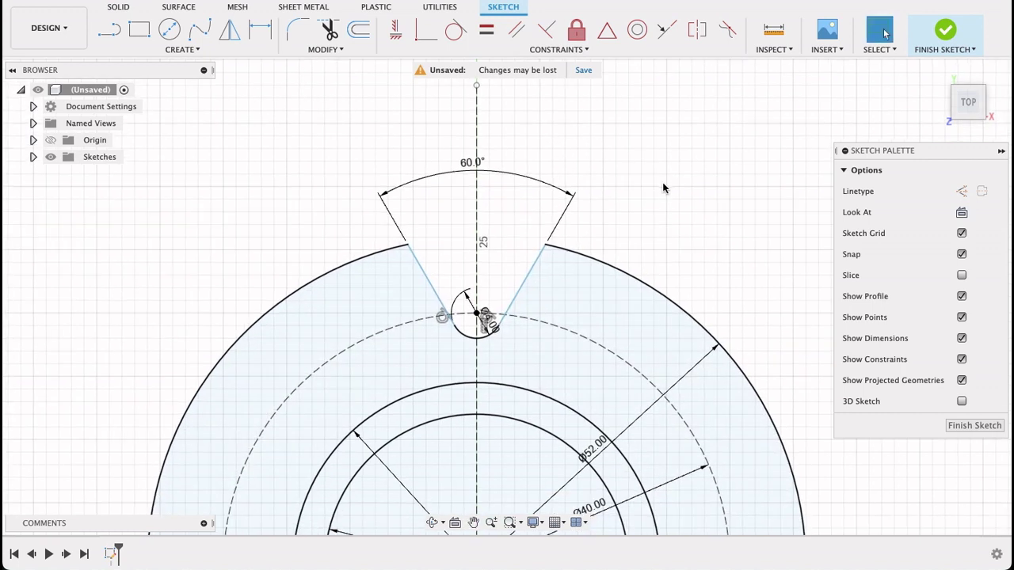
{"action": "key", "text": "s"}
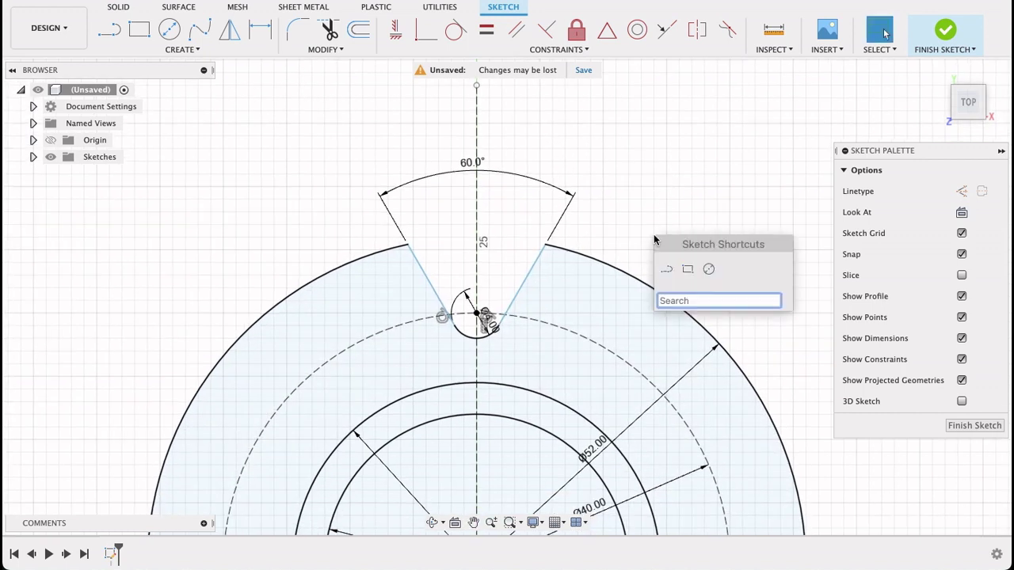
{"action": "type", "text": "patter"}
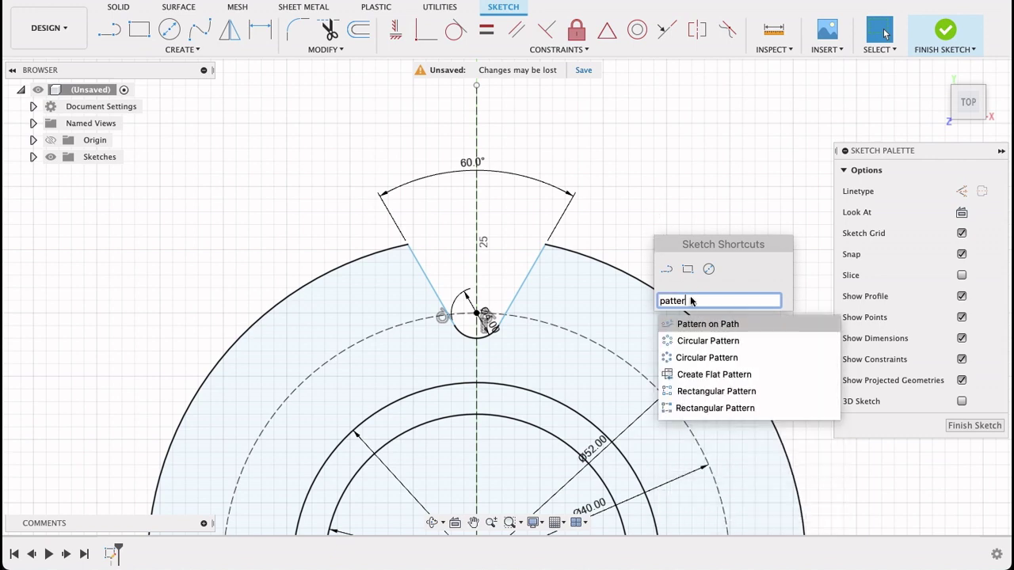
{"action": "left_click", "coordinate": [705, 344]}
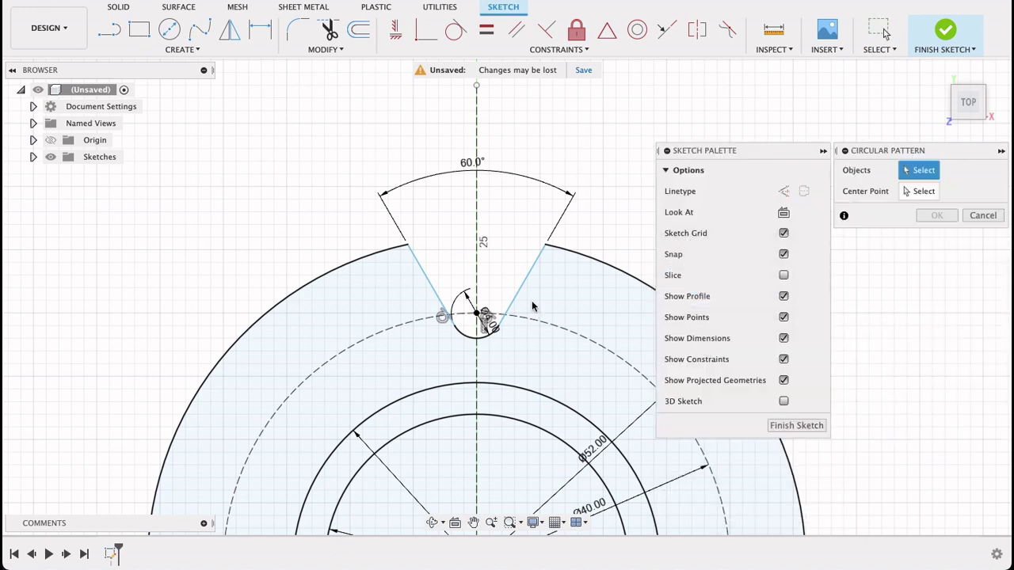
{"action": "left_click", "coordinate": [511, 314]}
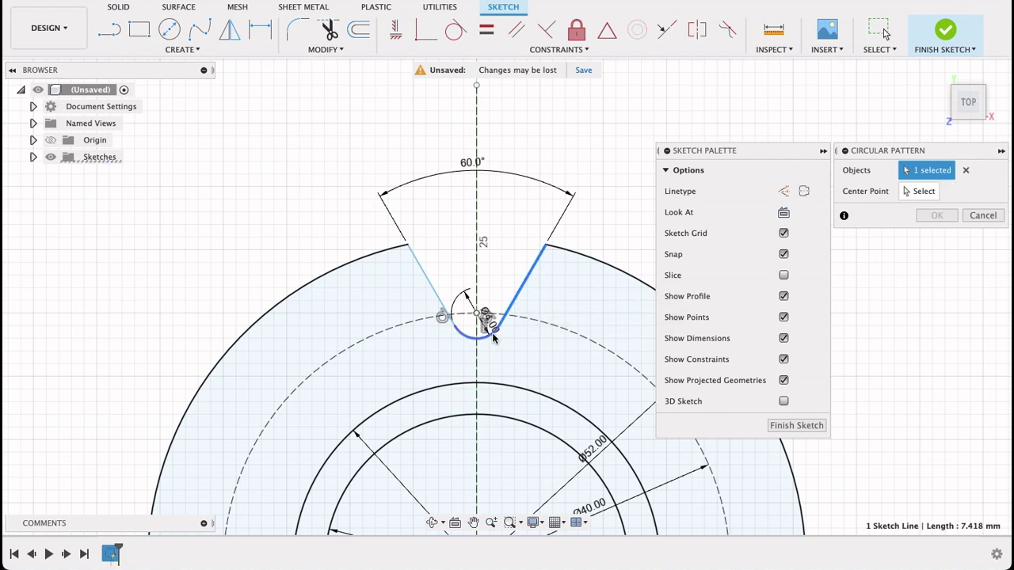
{"action": "left_click", "coordinate": [489, 336]}
{"action": "left_click", "coordinate": [438, 299]}
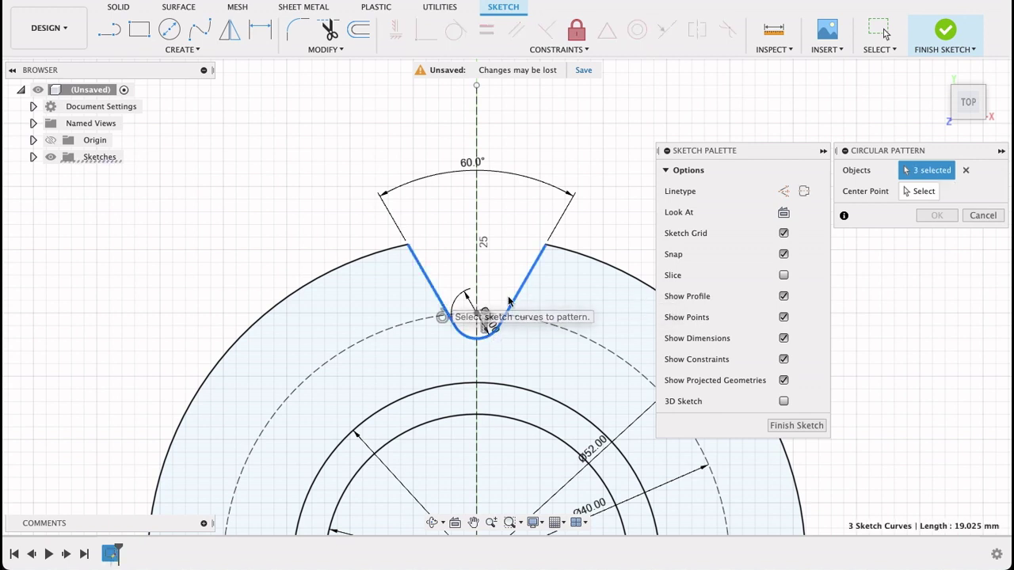
{"action": "left_click", "coordinate": [923, 191]}
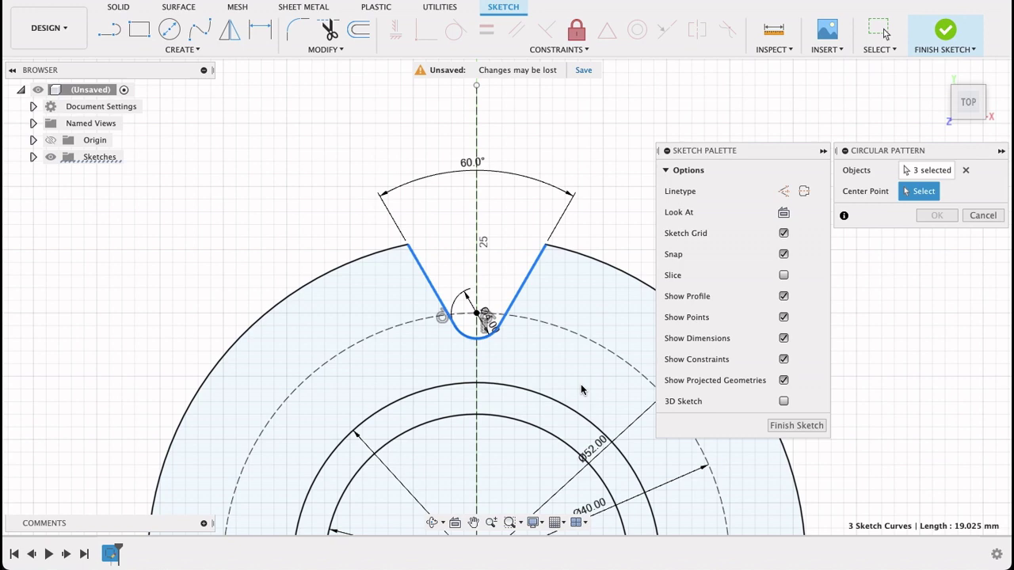
{"action": "middle_click_drag", "start_coordinate": [581, 388], "coordinate": [600, 227]}
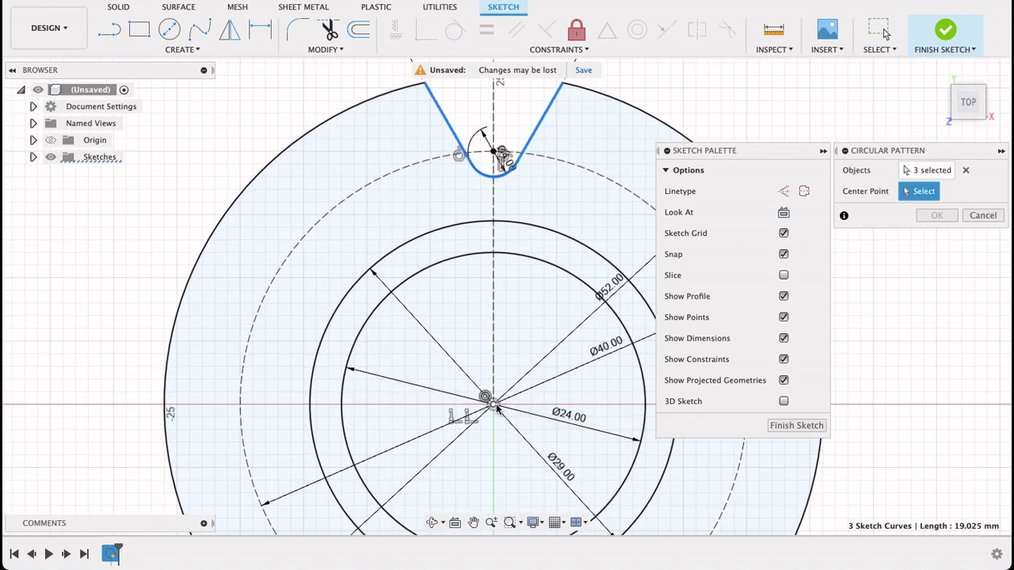
{"action": "left_click", "coordinate": [492, 404]}
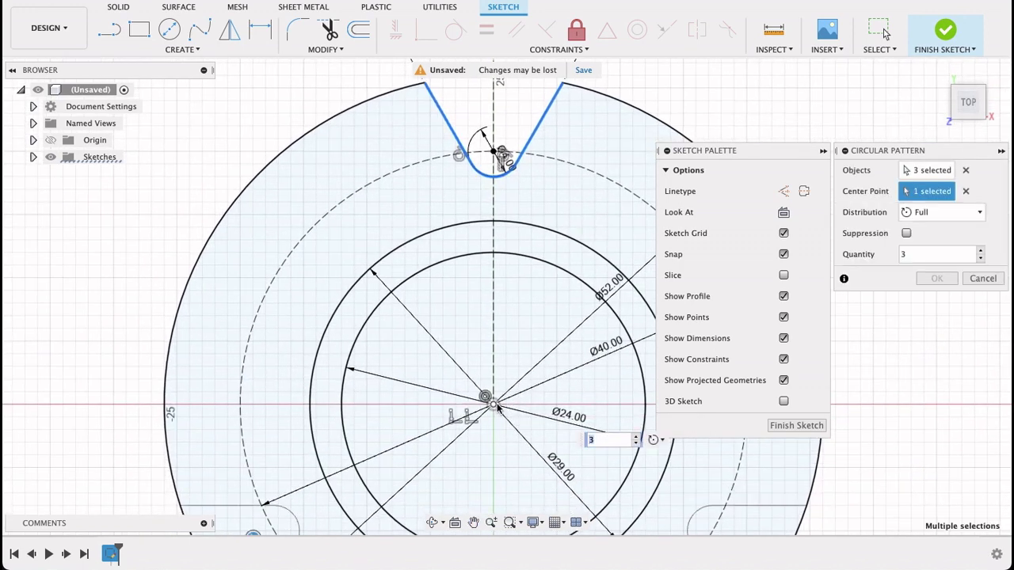
Set the pattern quantity to 12 and confirm it
{"action": "left_click", "coordinate": [980, 254]}
{"action": "type", "text": "6"}
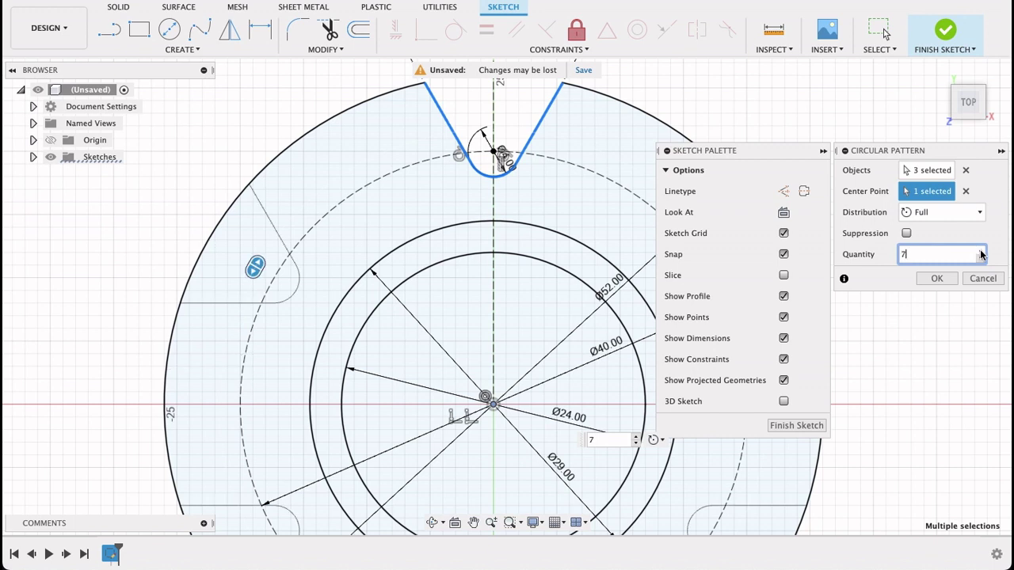
{"action": "left_click", "coordinate": [979, 252]}
{"action": "left_click", "coordinate": [981, 252]}
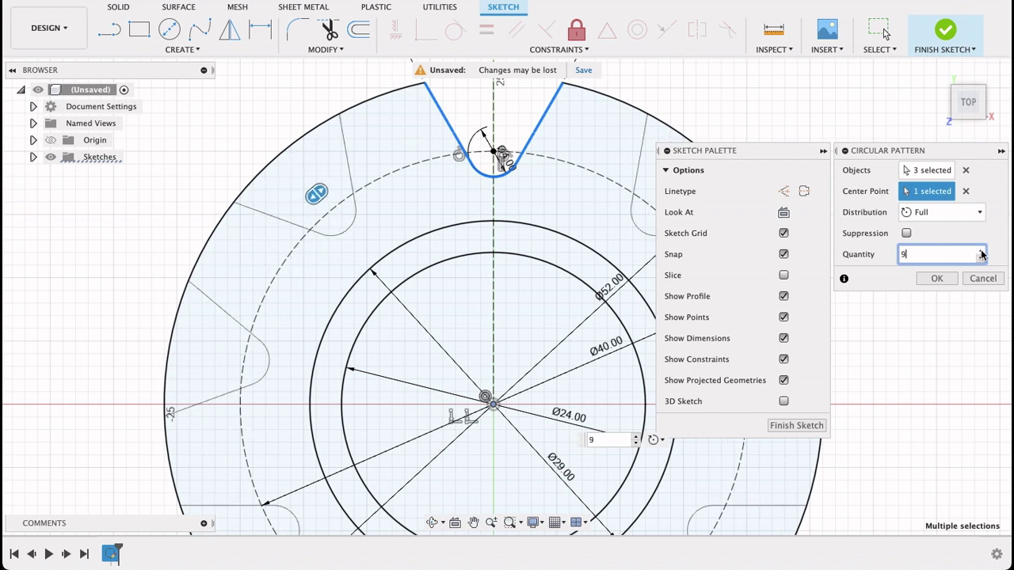
{"action": "left_click", "coordinate": [980, 251]}
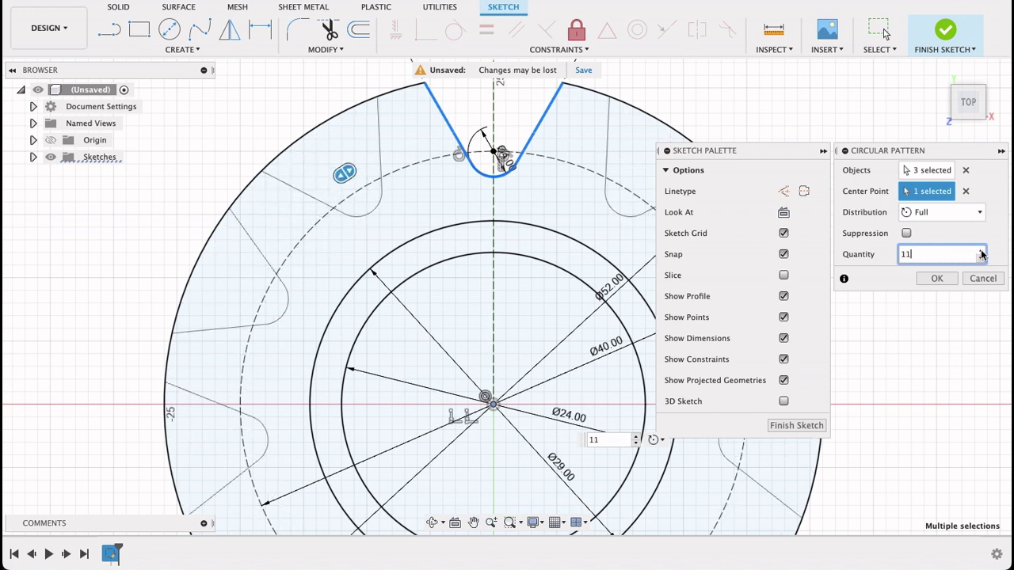
{"action": "left_click", "coordinate": [980, 252]}
{"action": "left_click", "coordinate": [936, 279]}
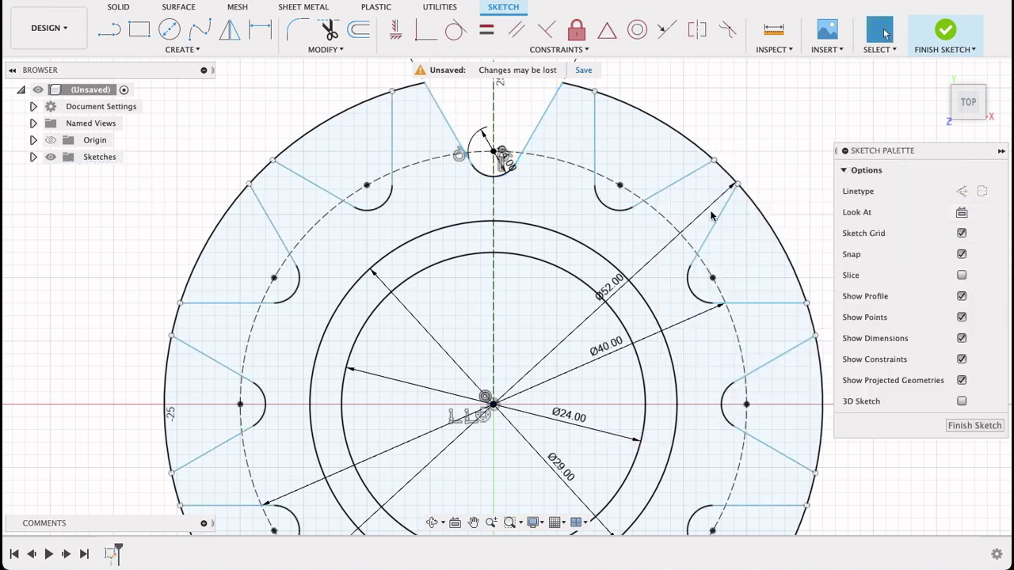
Trim the leftover outer-circle segments on the upper and side teeth
{"action": "key", "text": "t"}
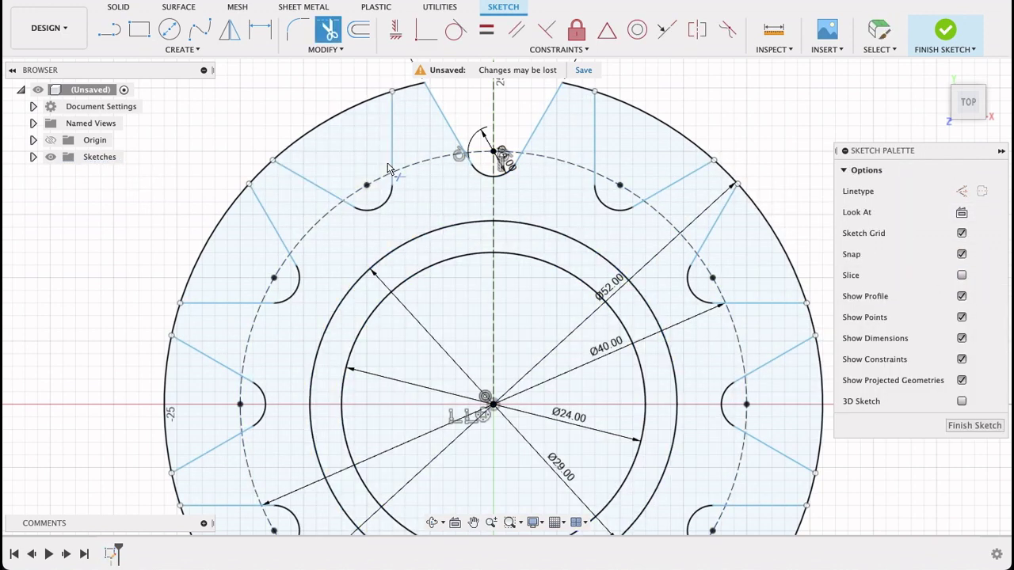
{"action": "left_click", "coordinate": [357, 112]}
{"action": "left_click", "coordinate": [667, 127]}
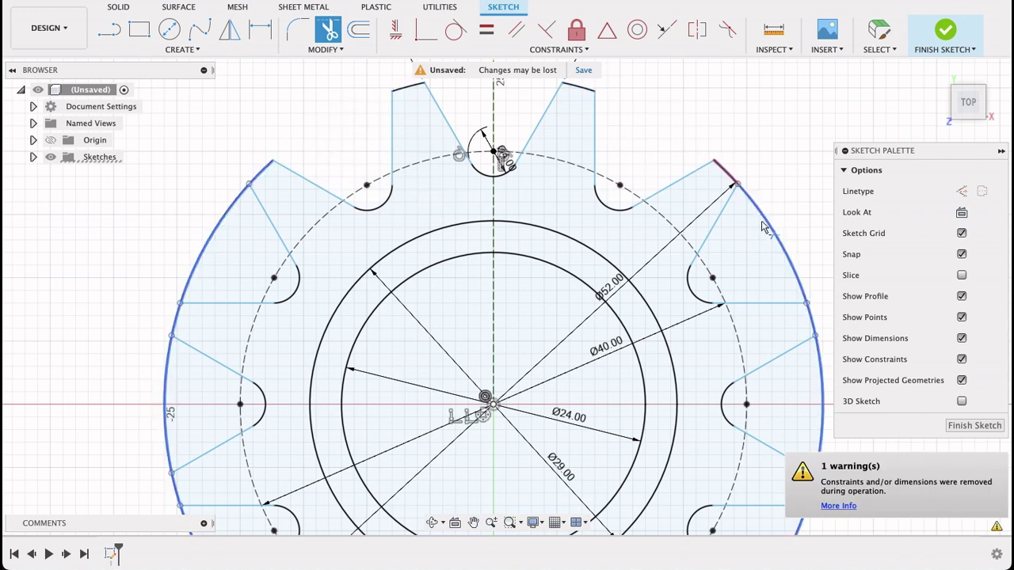
{"action": "left_click", "coordinate": [725, 171]}
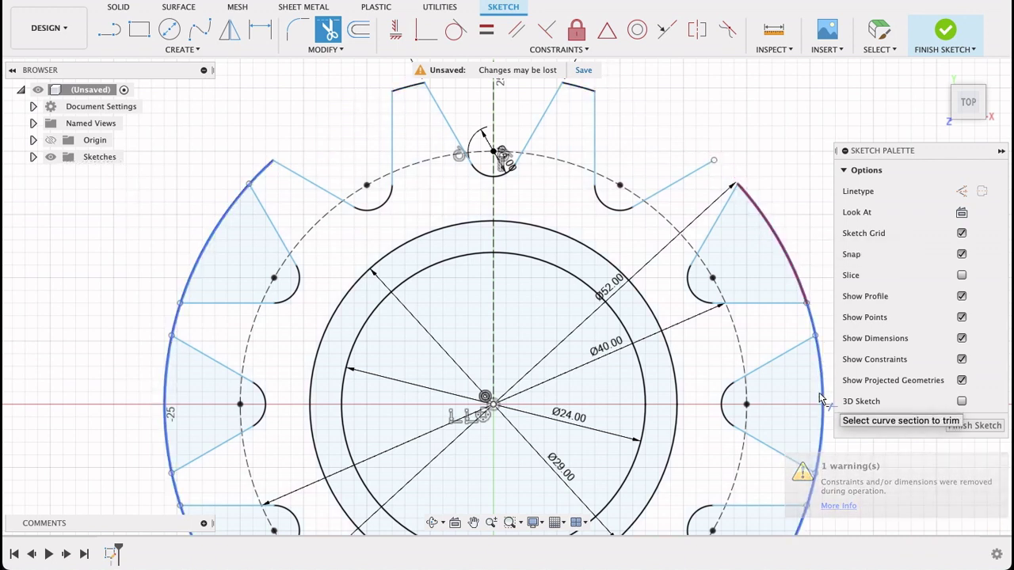
{"action": "key", "text": "Escape"}
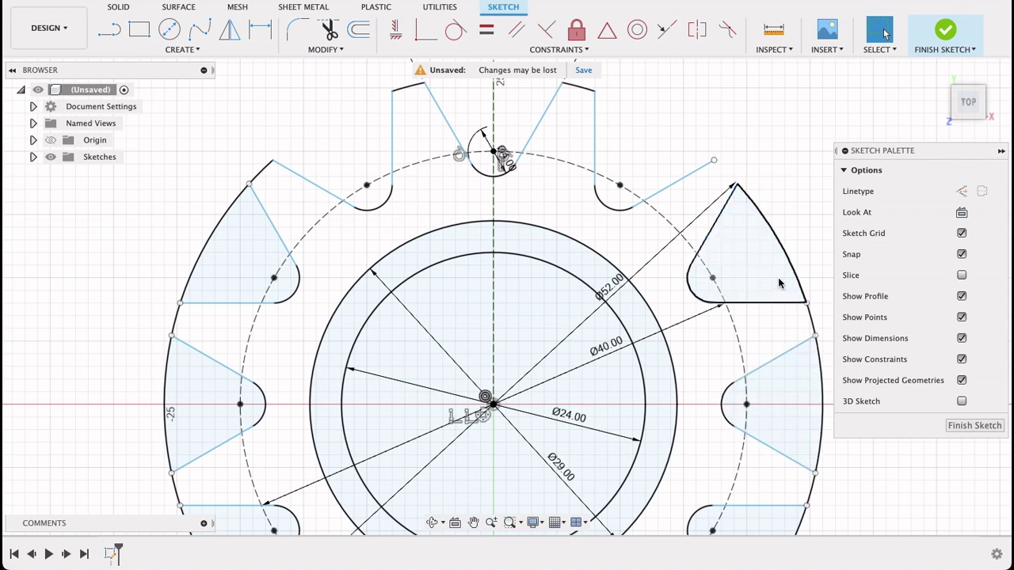
{"action": "key", "text": "t"}
{"action": "left_click", "coordinate": [770, 248]}
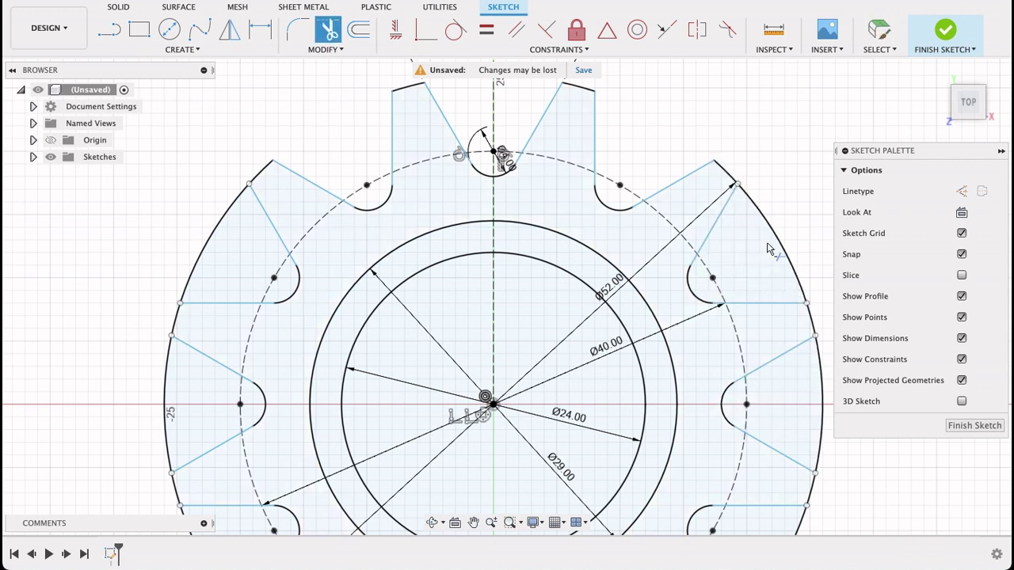
{"action": "left_click", "coordinate": [821, 380]}
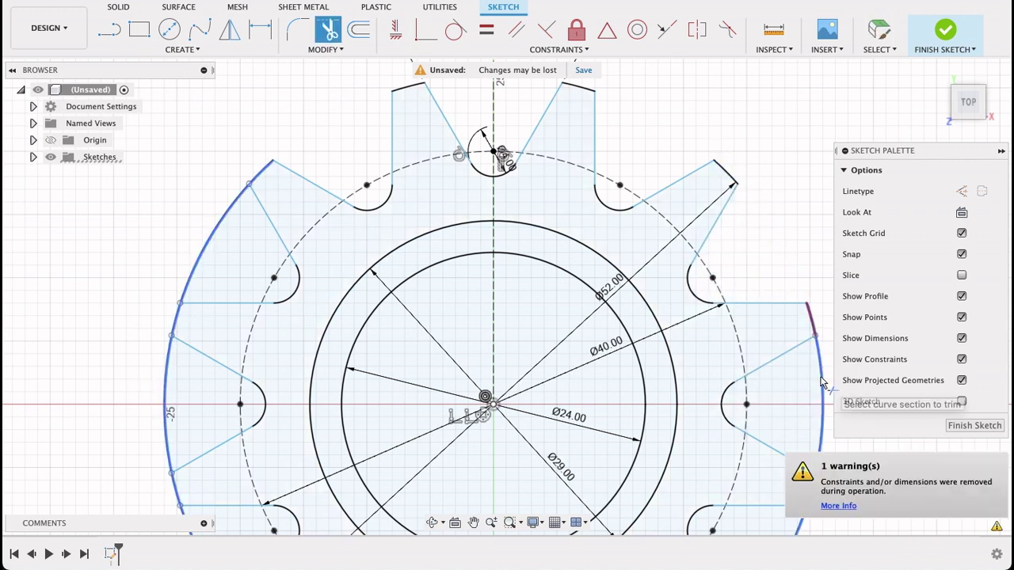
{"action": "left_click", "coordinate": [213, 234]}
Trim the remaining outer-circle segments around the lower teeth and re-centre the gear
{"action": "mouse_move", "coordinate": [373, 339]}
{"action": "middle_mouse_down"}
{"action": "mouse_move", "coordinate": [452, 271]}
{"action": "mouse_move", "coordinate": [439, 218]}
{"action": "mouse_move", "coordinate": [412, 227]}
{"action": "middle_mouse_up"}
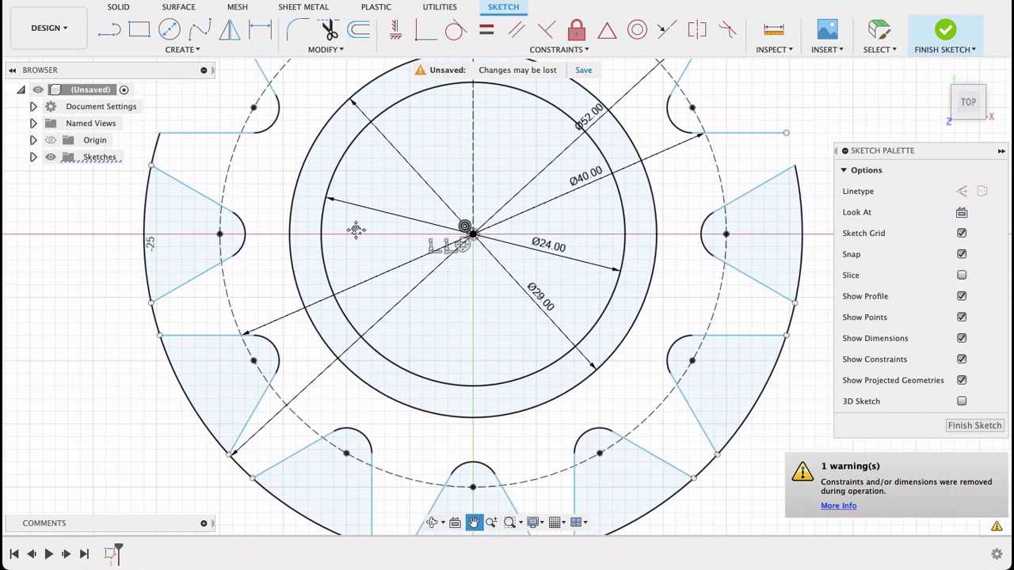
{"action": "left_click", "coordinate": [152, 287]}
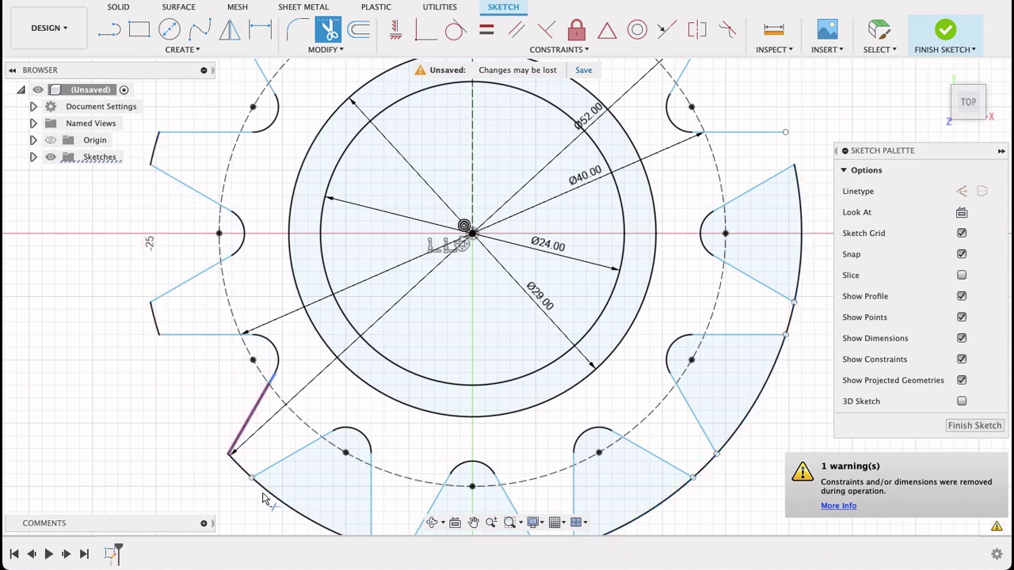
{"action": "left_click", "coordinate": [194, 404]}
{"action": "left_click", "coordinate": [277, 505]}
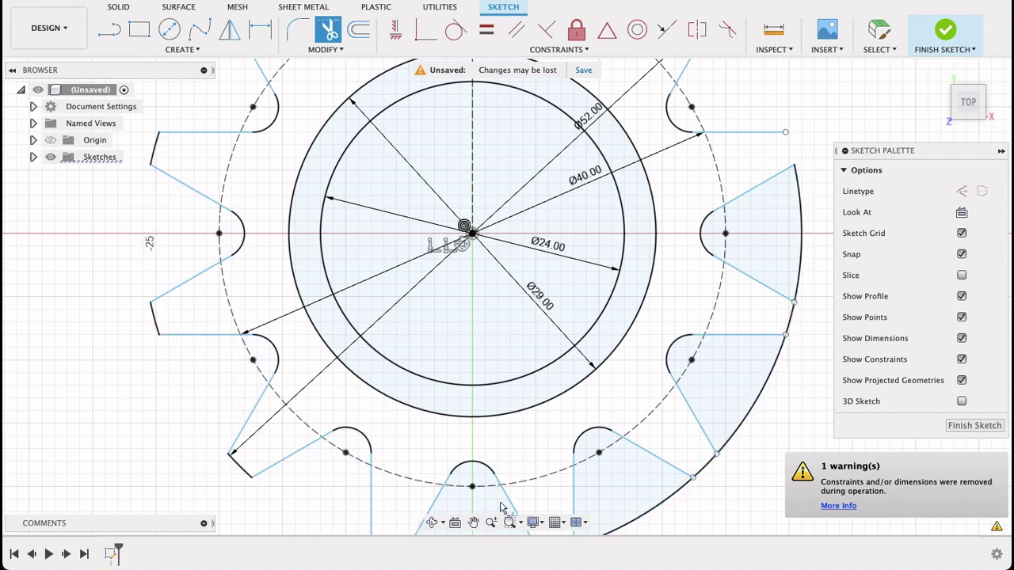
{"action": "left_click", "coordinate": [633, 505]}
{"action": "middle_click_drag", "start_coordinate": [633, 504], "coordinate": [610, 341]}
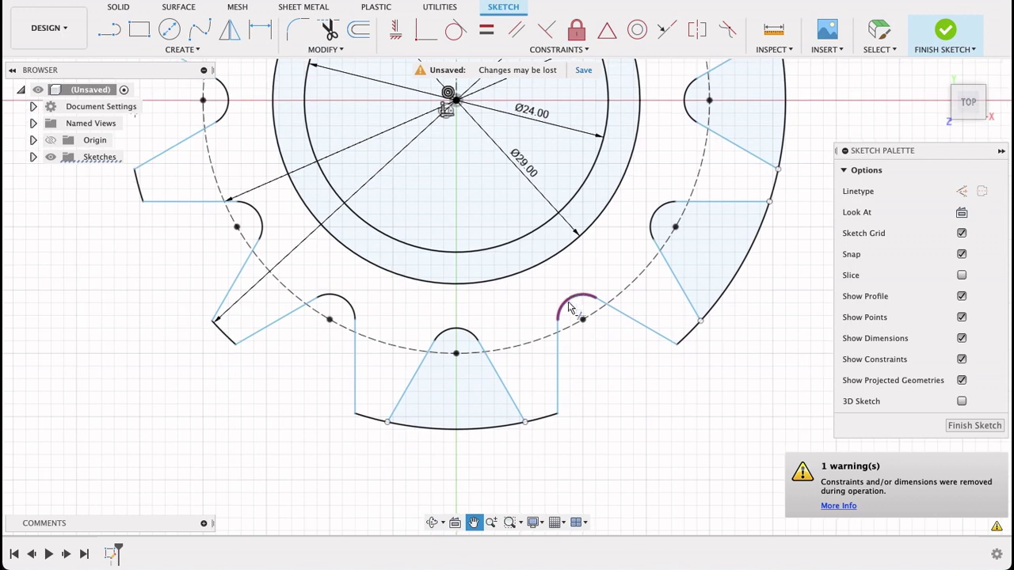
{"action": "left_click", "coordinate": [460, 435]}
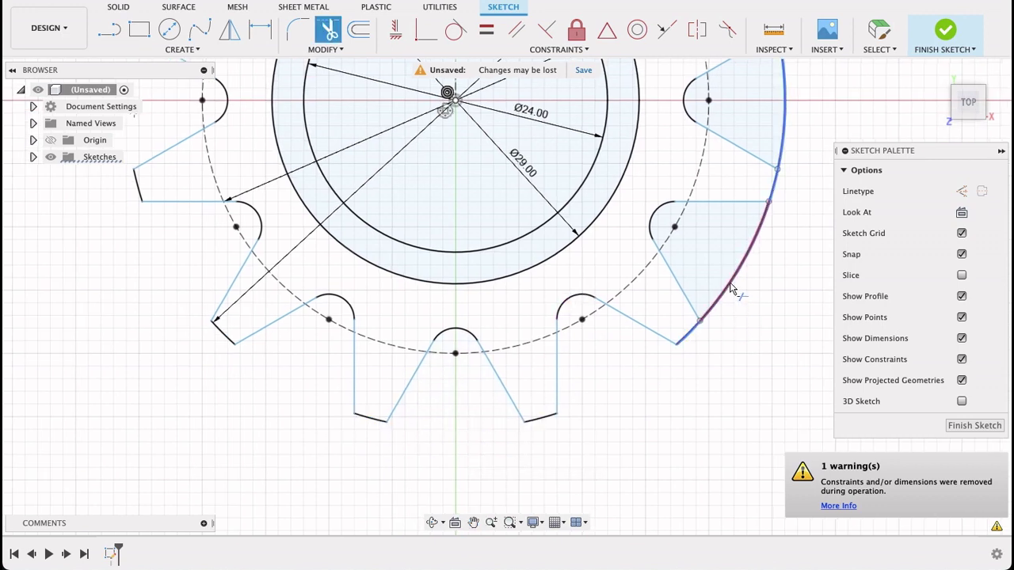
{"action": "left_click", "coordinate": [733, 289]}
{"action": "left_click", "coordinate": [780, 133]}
{"action": "left_click", "coordinate": [473, 522]}
{"action": "mouse_move", "coordinate": [505, 230]}
{"action": "left_mouse_down"}
{"action": "mouse_move", "coordinate": [508, 287]}
{"action": "mouse_move", "coordinate": [559, 469]}
{"action": "left_mouse_up"}
{"action": "scroll", "coordinate": [546, 407], "scroll_direction": "down", "scroll_amount": 2}
{"action": "left_click_drag", "start_coordinate": [569, 356], "coordinate": [464, 348]}
{"action": "key", "text": "Escape"}
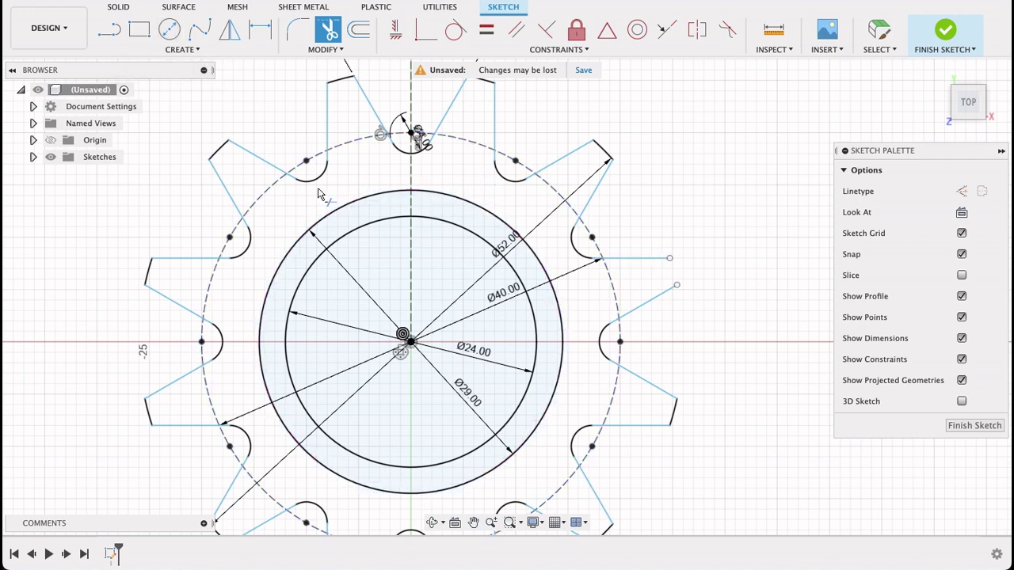
Draw a centre-point arc from the origin closing the last tooth tip, then finish the sketch
{"action": "left_click", "coordinate": [187, 49]}
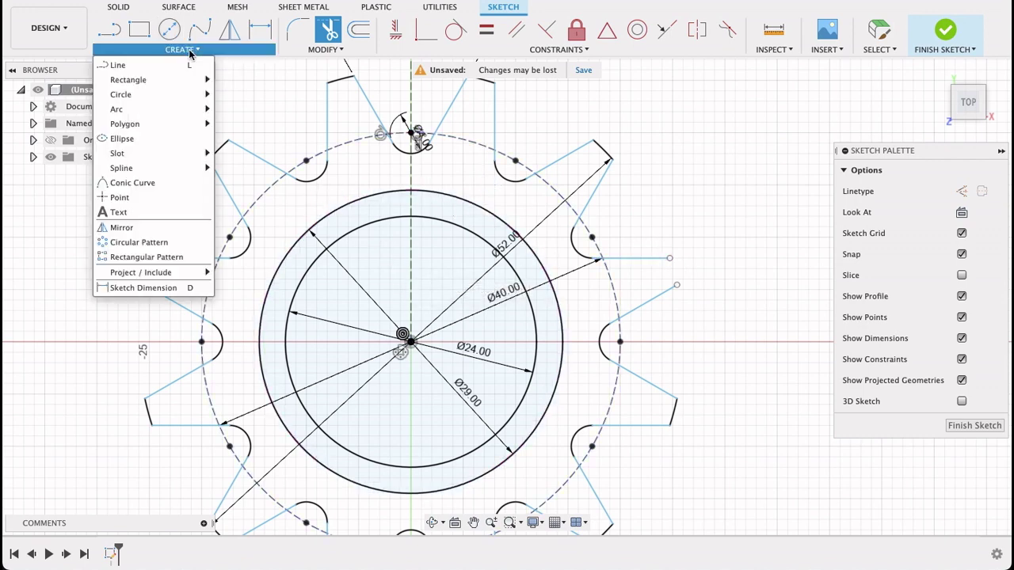
{"action": "mouse_move", "coordinate": [190, 109]}
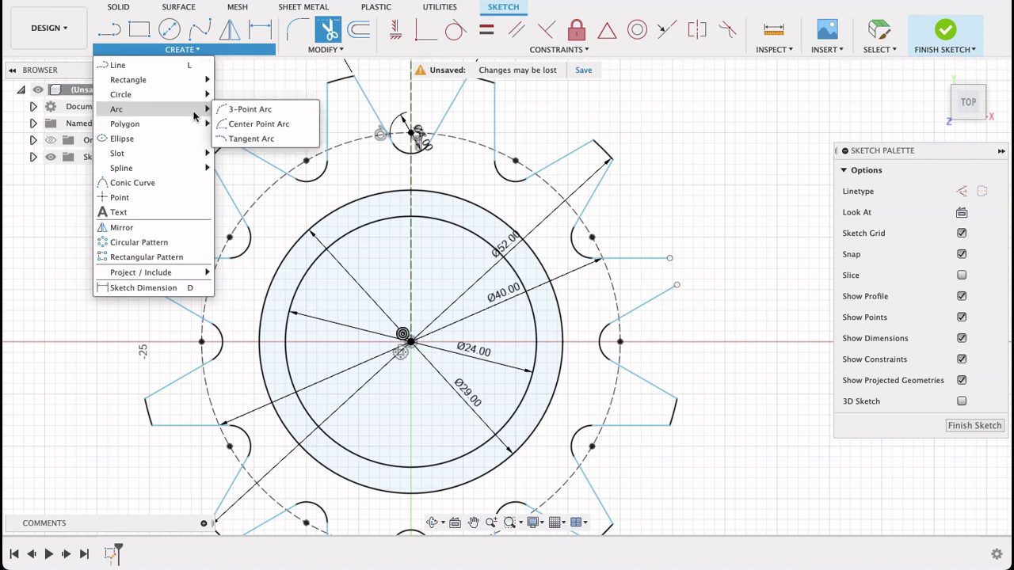
{"action": "left_click", "coordinate": [248, 127]}
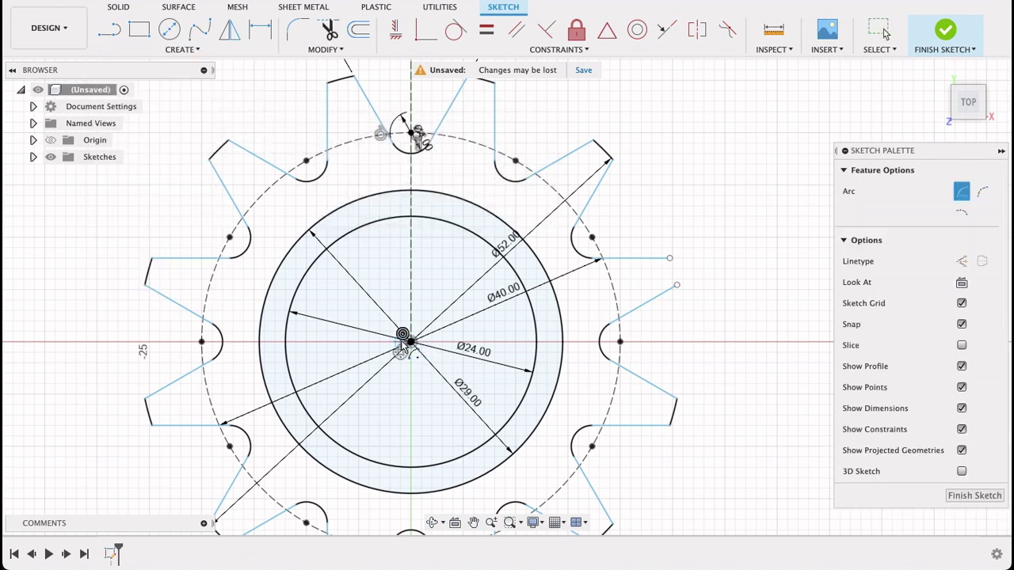
{"action": "left_click", "coordinate": [411, 342]}
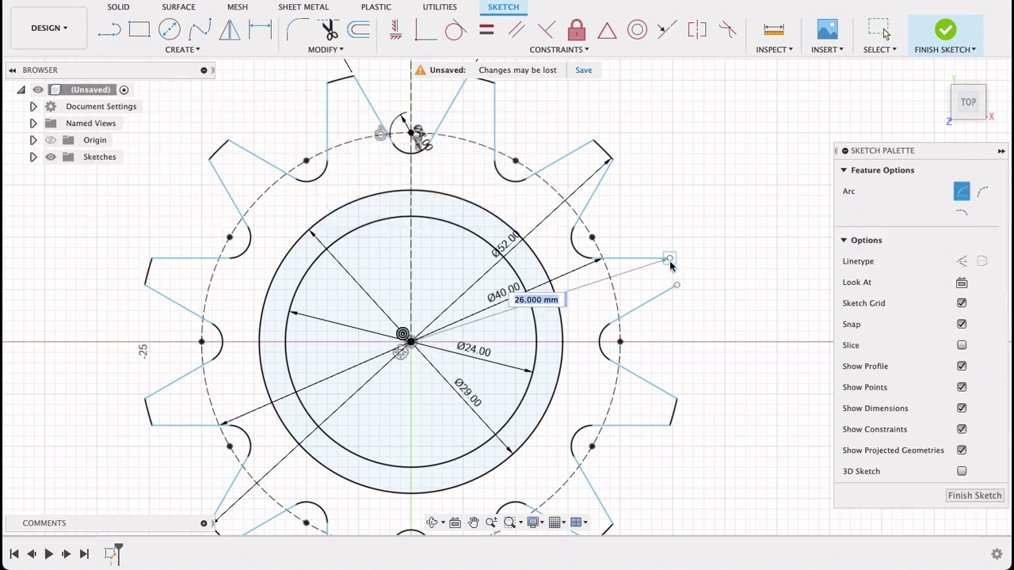
{"action": "left_click", "coordinate": [669, 260]}
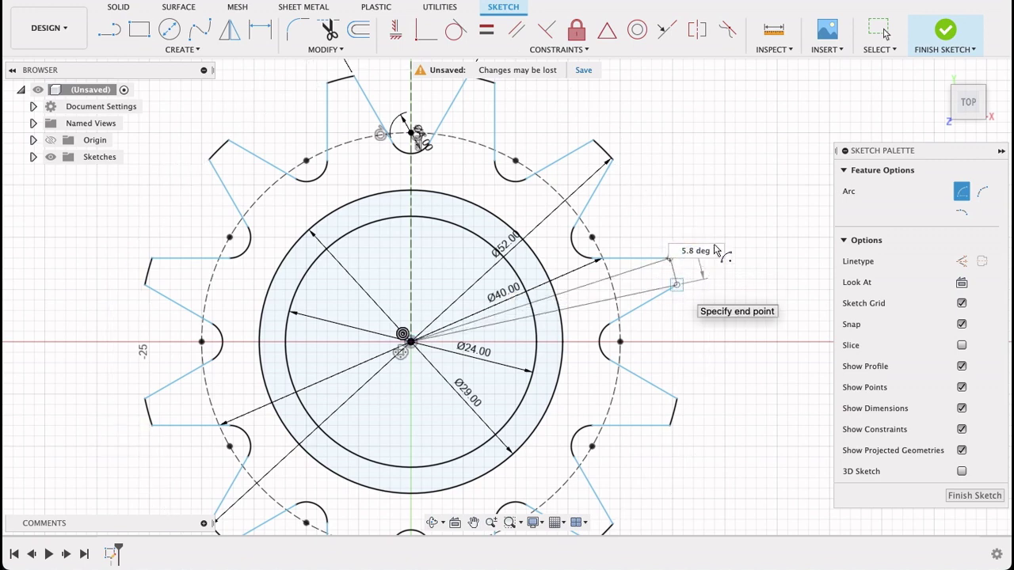
{"action": "left_click", "coordinate": [716, 249]}
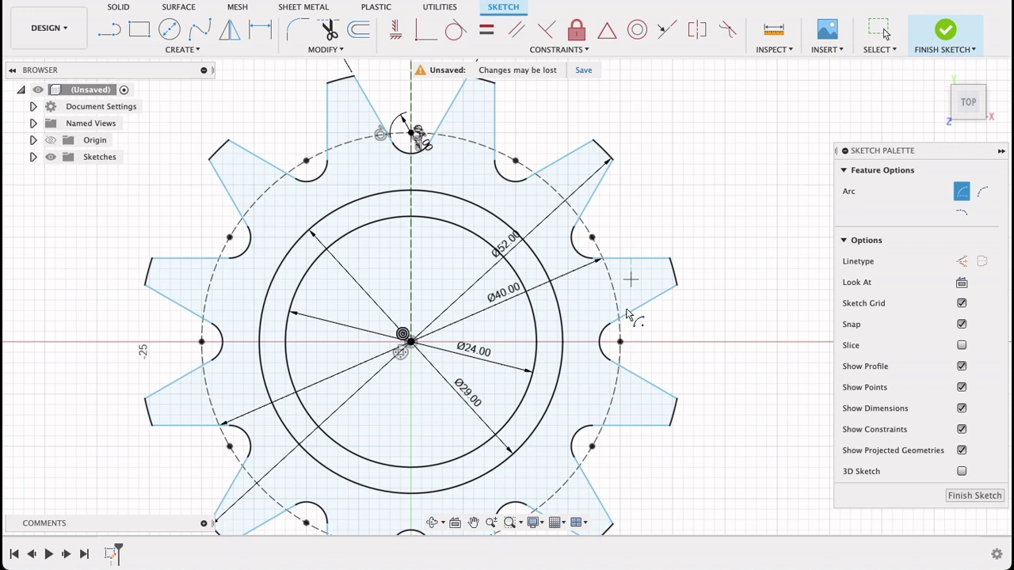
{"action": "scroll", "coordinate": [669, 349], "scroll_direction": "down", "scroll_amount": 3}
{"action": "middle_click_drag", "start_coordinate": [755, 435], "coordinate": [765, 378]}
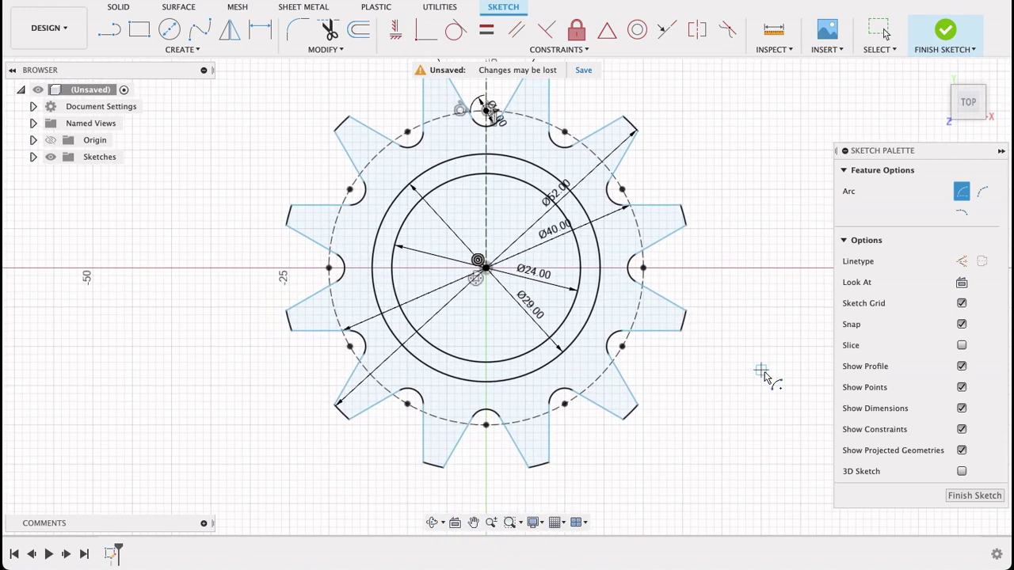
{"action": "left_click", "coordinate": [985, 498]}
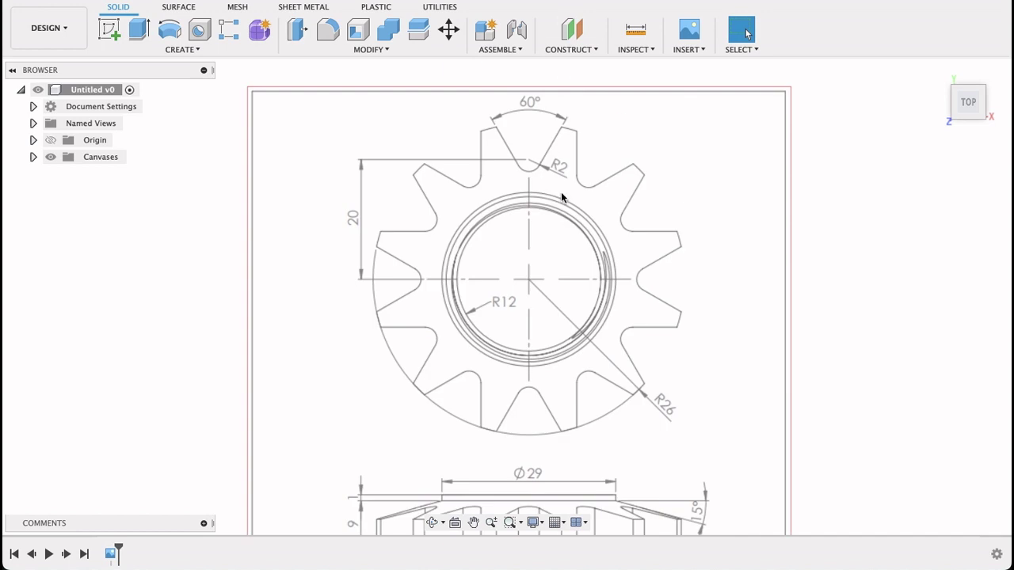
Extrude the toothed gear profile upward 9 mm as a new body
{"action": "middle_click_drag", "start_coordinate": [705, 385], "coordinate": [705, 296]}
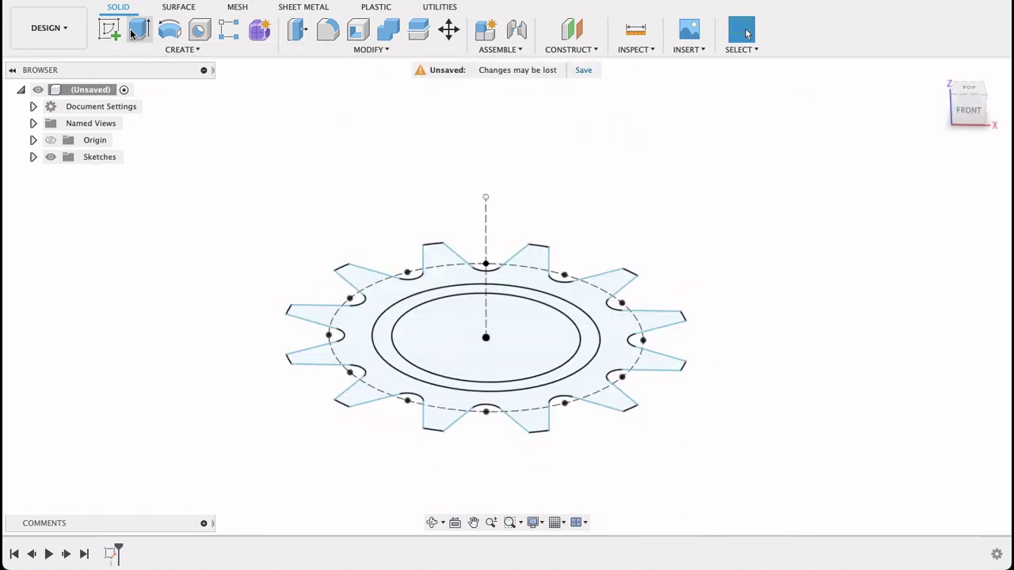
{"action": "left_click", "coordinate": [136, 32]}
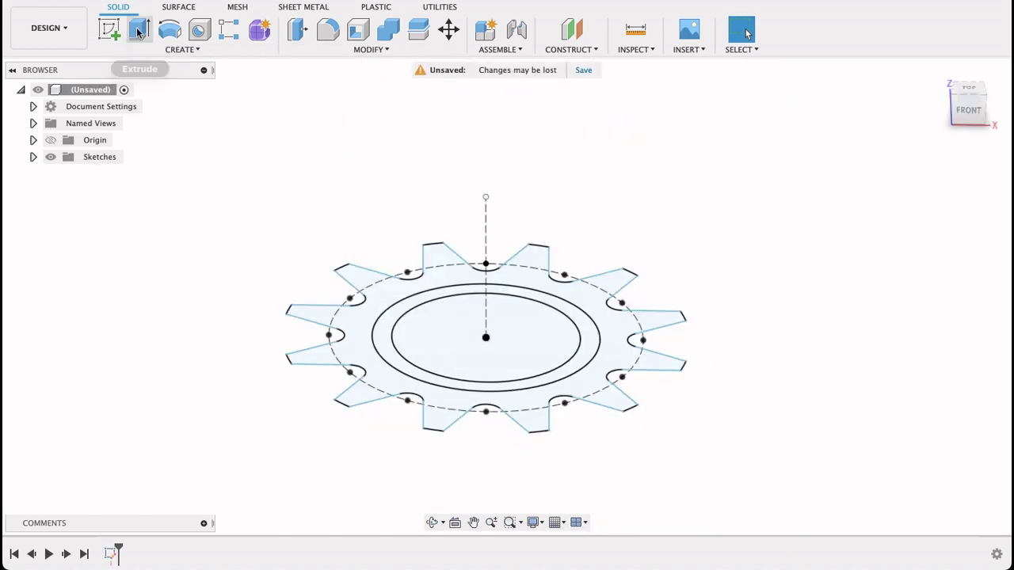
{"action": "left_click", "coordinate": [357, 325]}
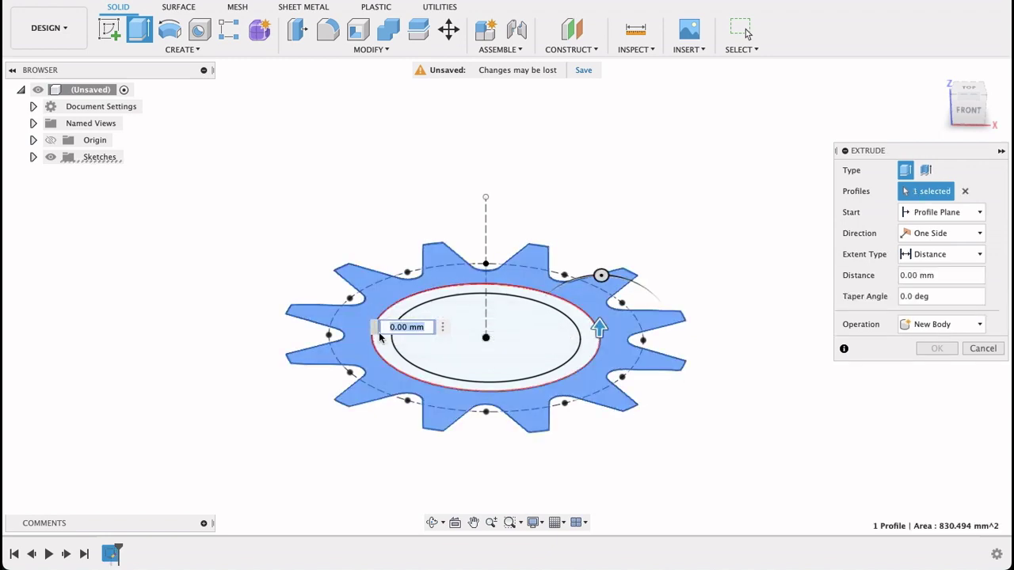
{"action": "left_click_drag", "start_coordinate": [599, 327], "coordinate": [599, 256]}
{"action": "type", "text": "9"}
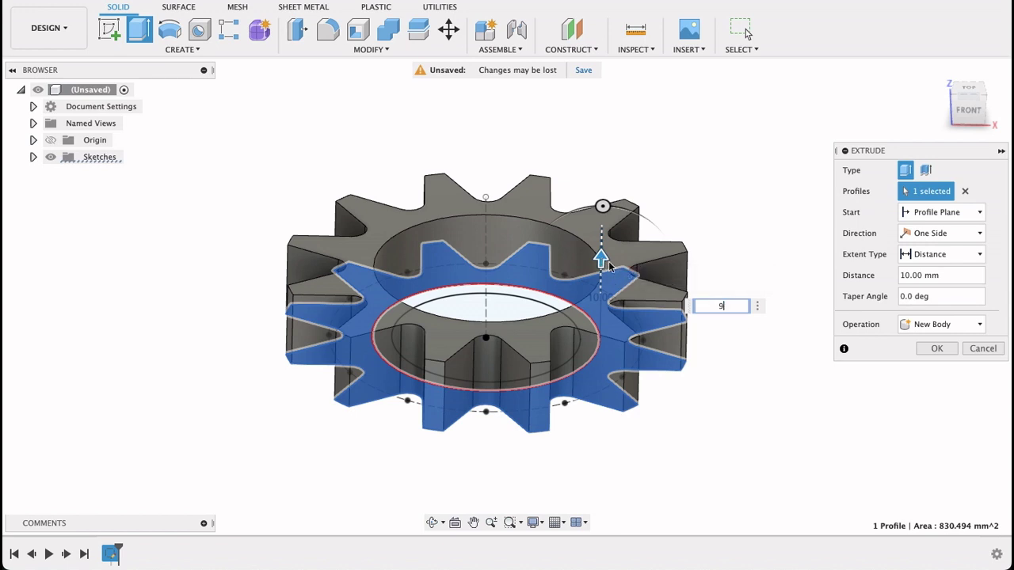
{"action": "key", "text": "Return"}
{"action": "left_click", "coordinate": [934, 350]}
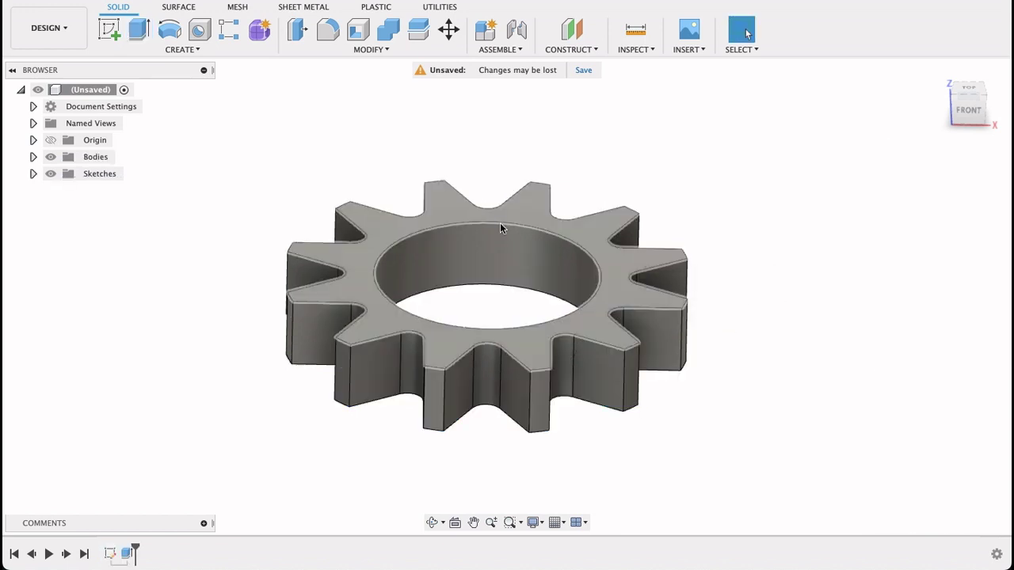
Show Sketch1 and extrude its ring profile around the bore 10 mm as a Join
{"action": "left_click", "coordinate": [132, 32]}
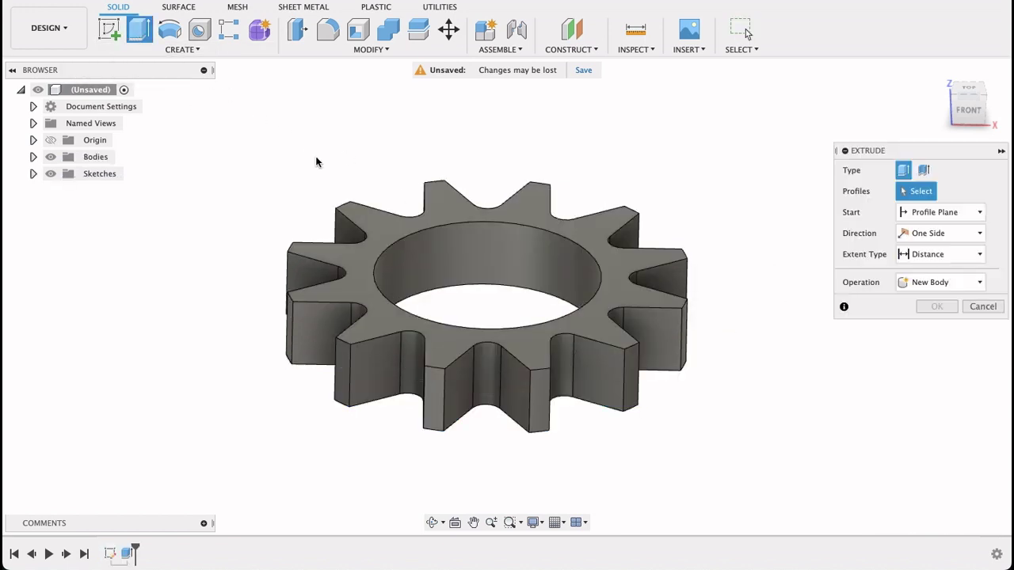
{"action": "left_click", "coordinate": [32, 174]}
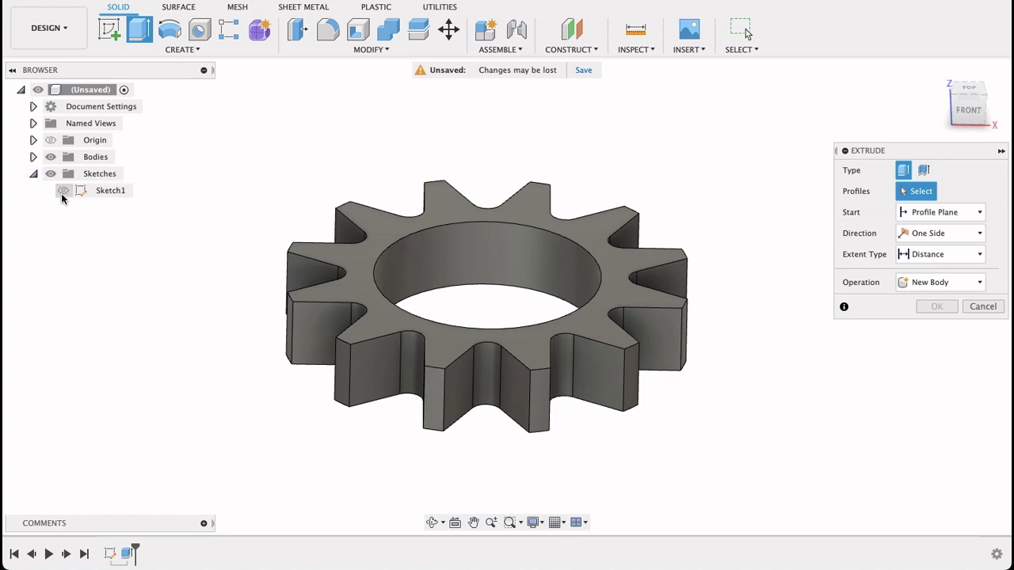
{"action": "left_click", "coordinate": [63, 191]}
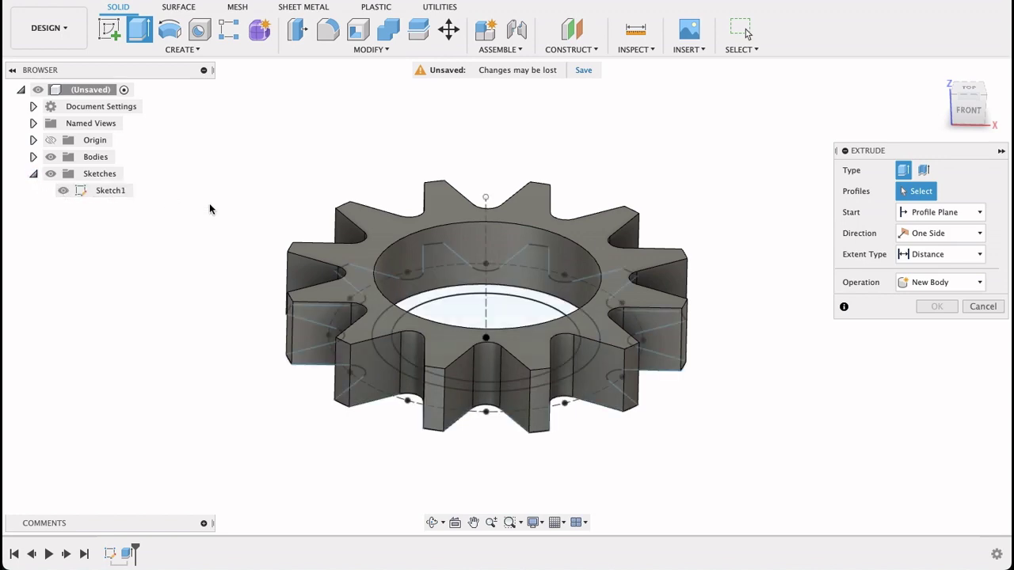
{"action": "left_click", "coordinate": [537, 296]}
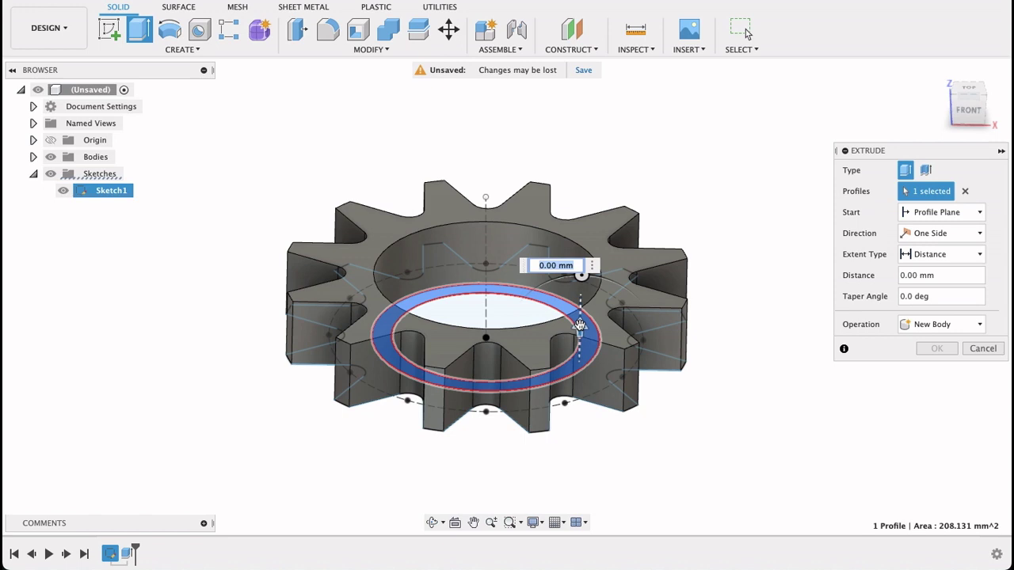
{"action": "left_click_drag", "start_coordinate": [581, 320], "coordinate": [580, 252]}
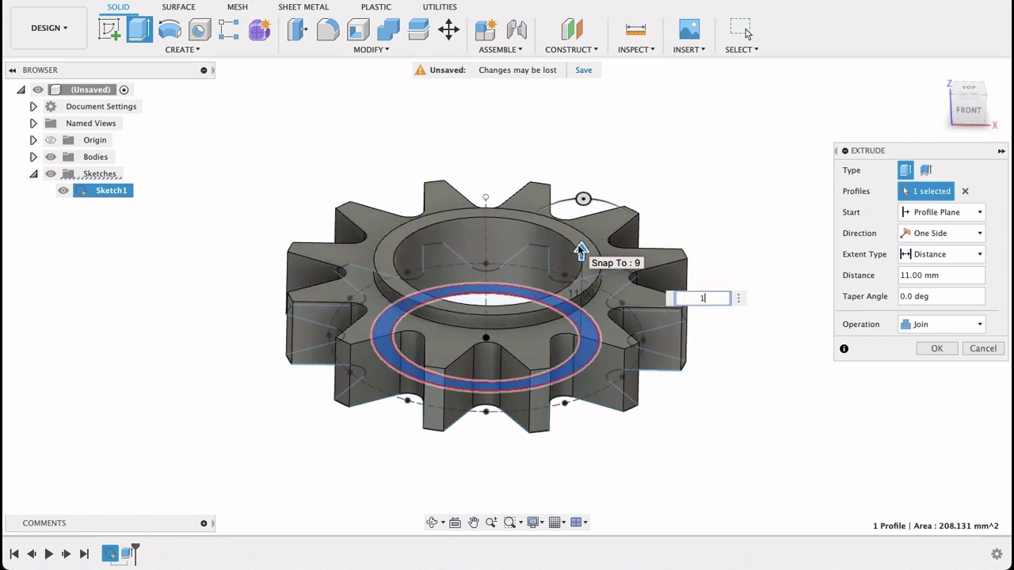
{"action": "key", "text": "Return"}
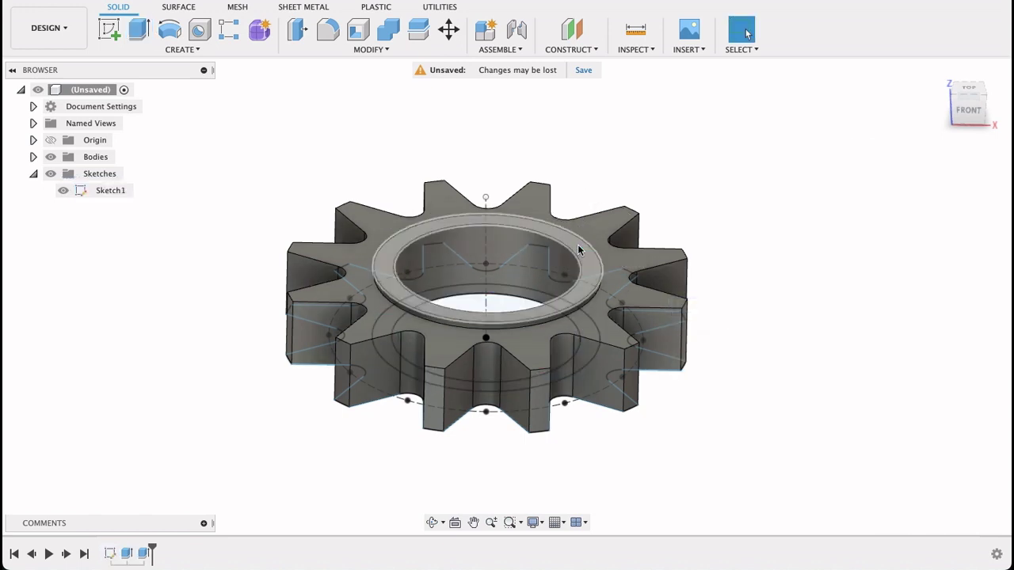
Hide Sketch1 and view the gear with its new collar from the front
{"action": "left_click", "coordinate": [63, 190]}
{"action": "mouse_move", "coordinate": [725, 196]}
{"action": "middle_mouse_down", "text": "shift"}
{"action": "mouse_move", "coordinate": [747, 217]}
{"action": "mouse_move", "coordinate": [747, 245]}
{"action": "mouse_move", "coordinate": [733, 181]}
{"action": "middle_mouse_up", "text": "shift"}
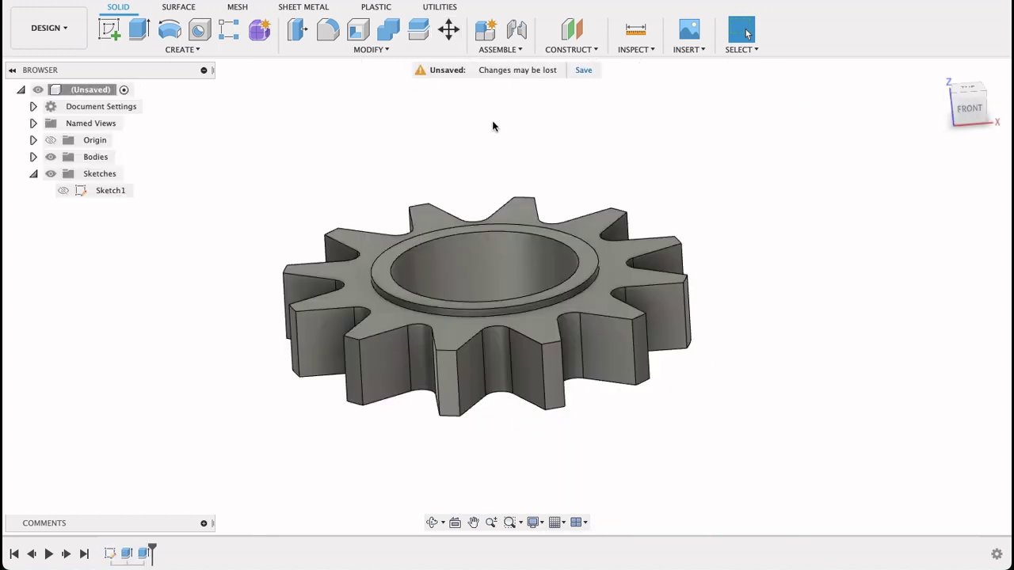
{"action": "left_click", "coordinate": [966, 117]}
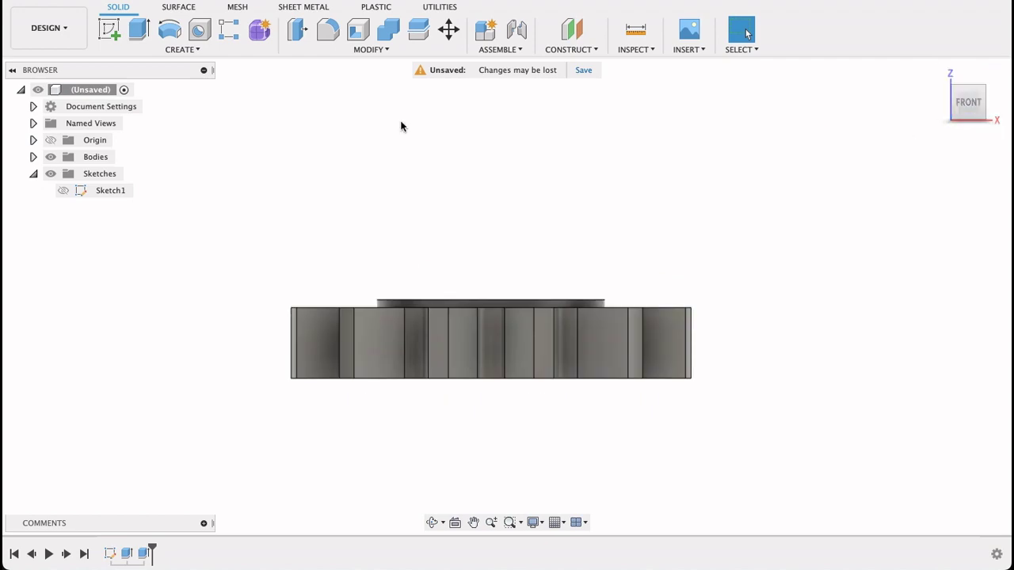
Create Sketch2 on the front XZ plane, framing the gear's centre axis and top rim
{"action": "left_click", "coordinate": [109, 30]}
{"action": "left_click", "coordinate": [528, 348]}
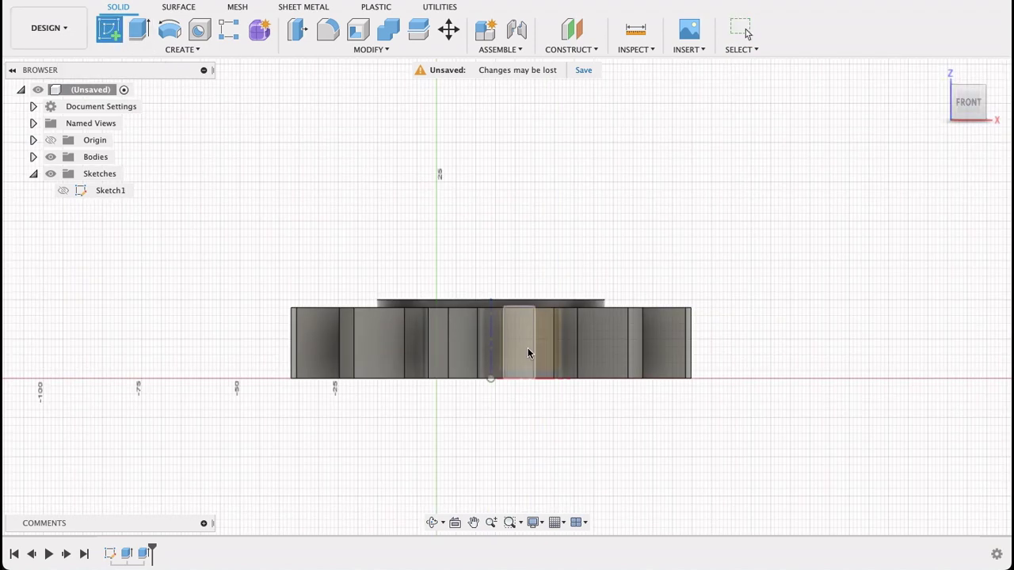
{"action": "left_click_drag", "start_coordinate": [504, 208], "coordinate": [519, 341]}
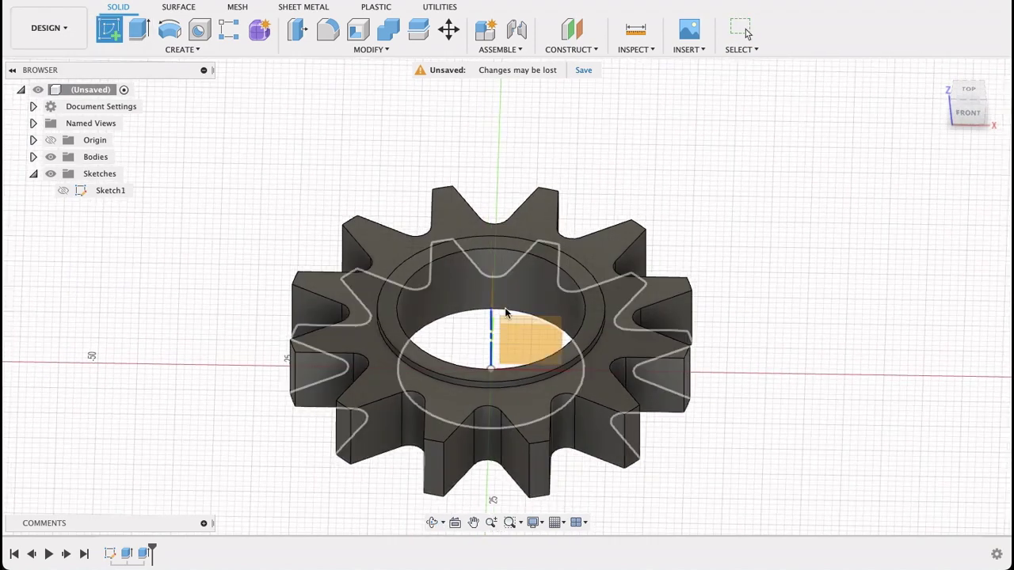
{"action": "left_click", "coordinate": [519, 347]}
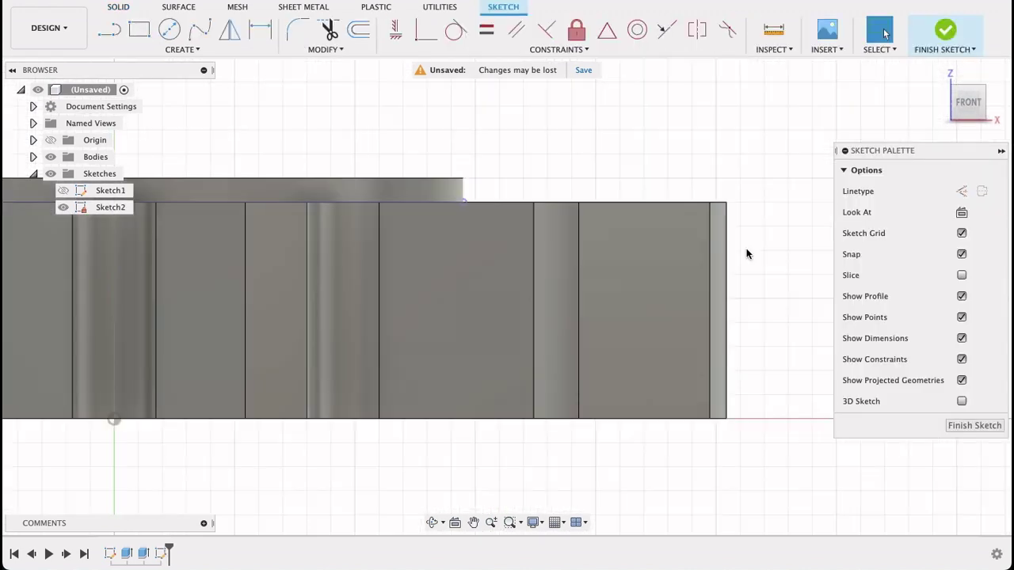
{"action": "middle_click_drag", "start_coordinate": [747, 253], "coordinate": [784, 258]}
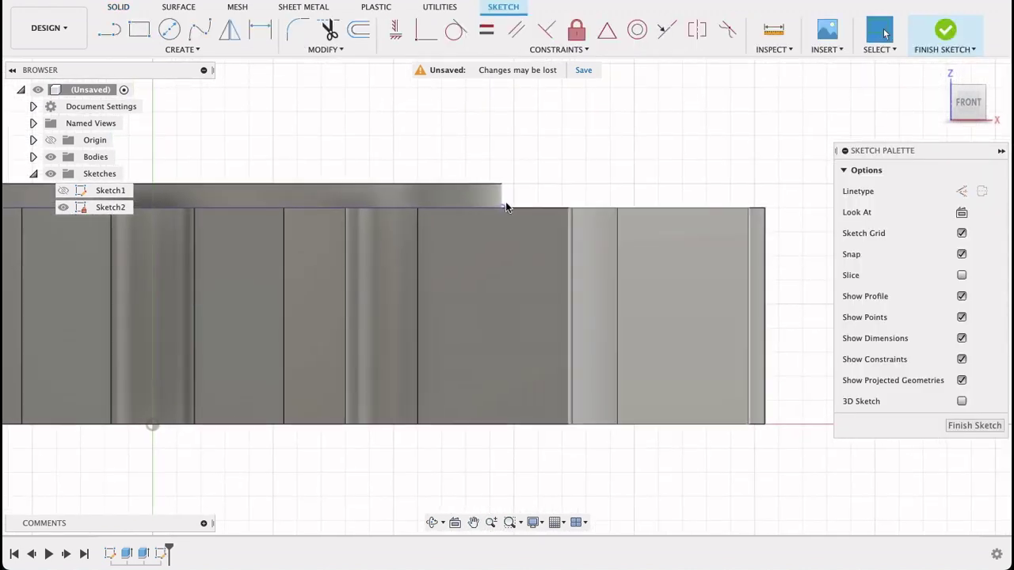
{"action": "middle_click_drag", "start_coordinate": [567, 140], "coordinate": [713, 158]}
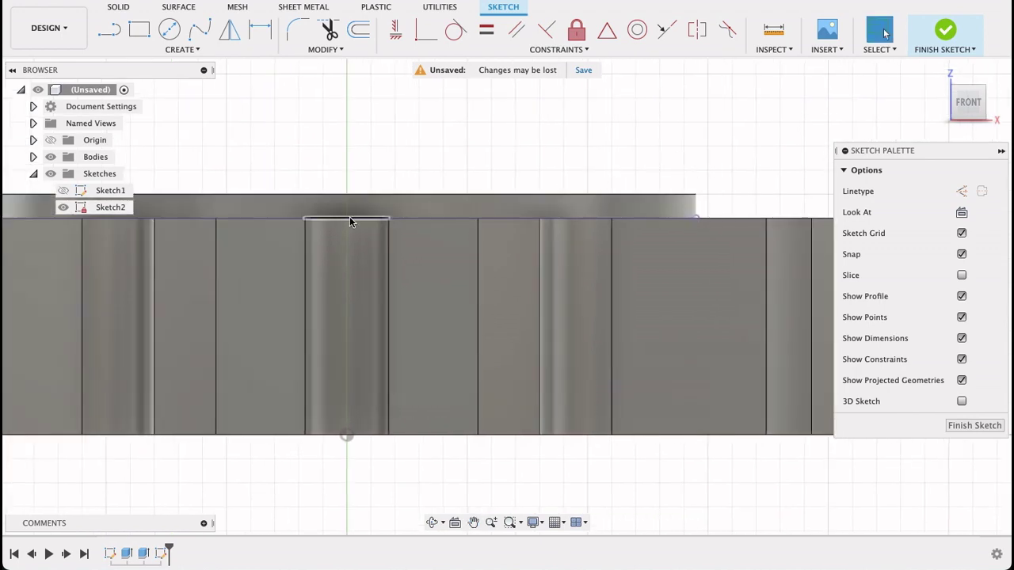
{"action": "middle_click_drag", "start_coordinate": [384, 162], "coordinate": [388, 173], "text": "shift"}
{"action": "scroll", "coordinate": [387, 171], "scroll_direction": "down", "scroll_amount": 10}
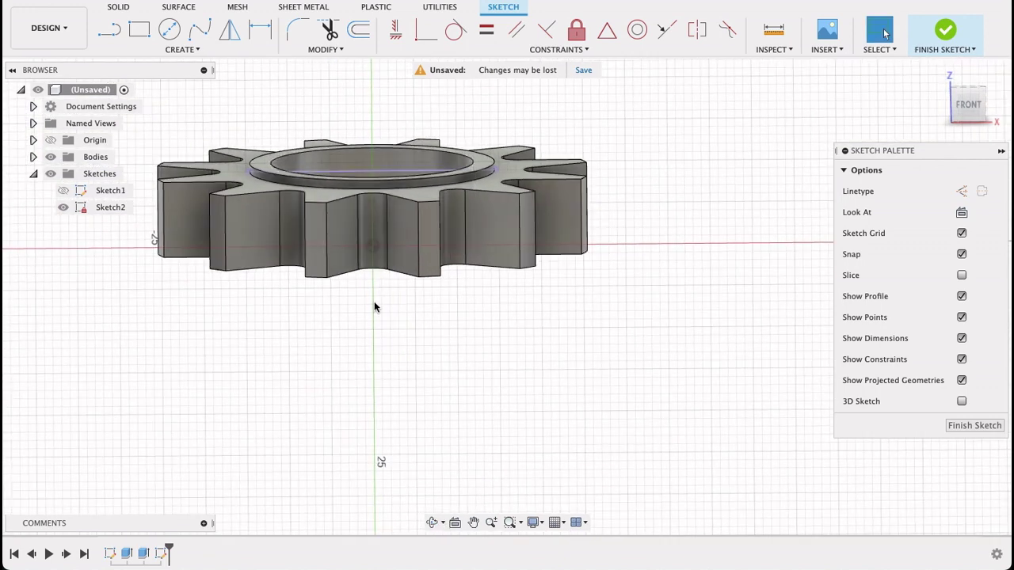
{"action": "key", "text": "l"}
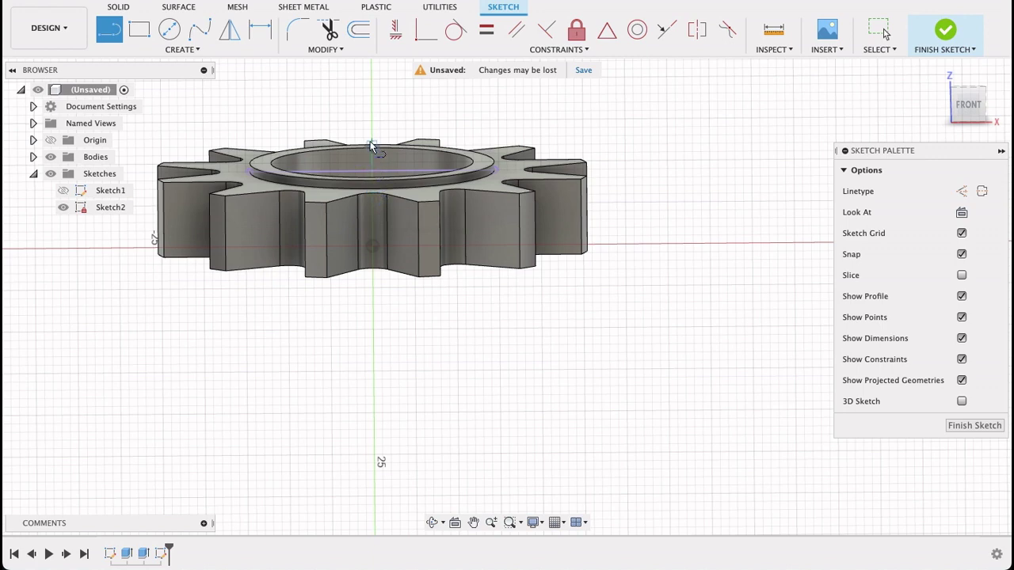
Draw a 26 mm line along the gear's top edge outward from the centre axis
{"action": "left_click", "coordinate": [964, 105]}
{"action": "scroll", "coordinate": [378, 168], "scroll_direction": "up", "scroll_amount": 5}
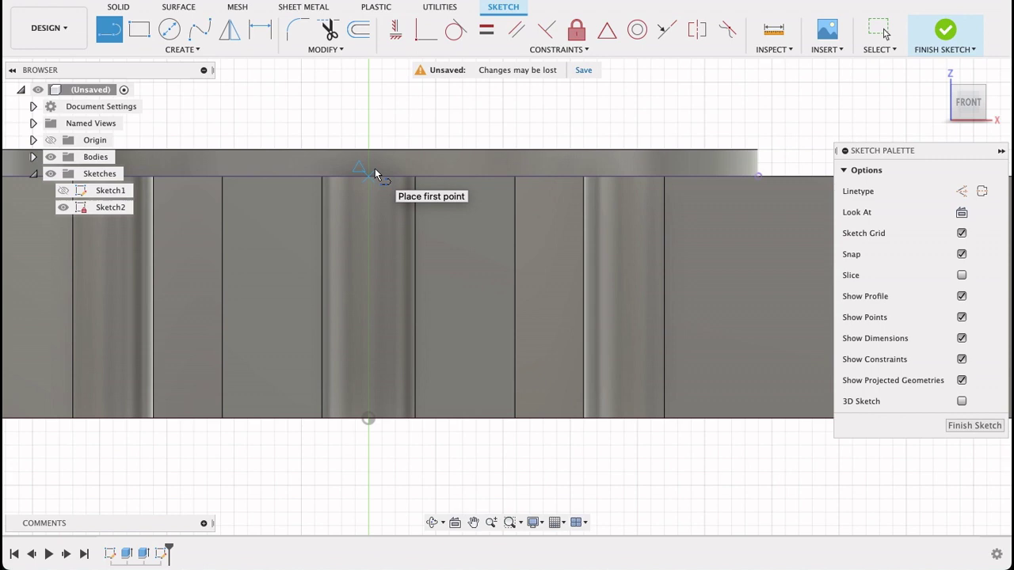
{"action": "left_click", "coordinate": [368, 175]}
{"action": "scroll", "coordinate": [368, 176], "scroll_direction": "down", "scroll_amount": 4}
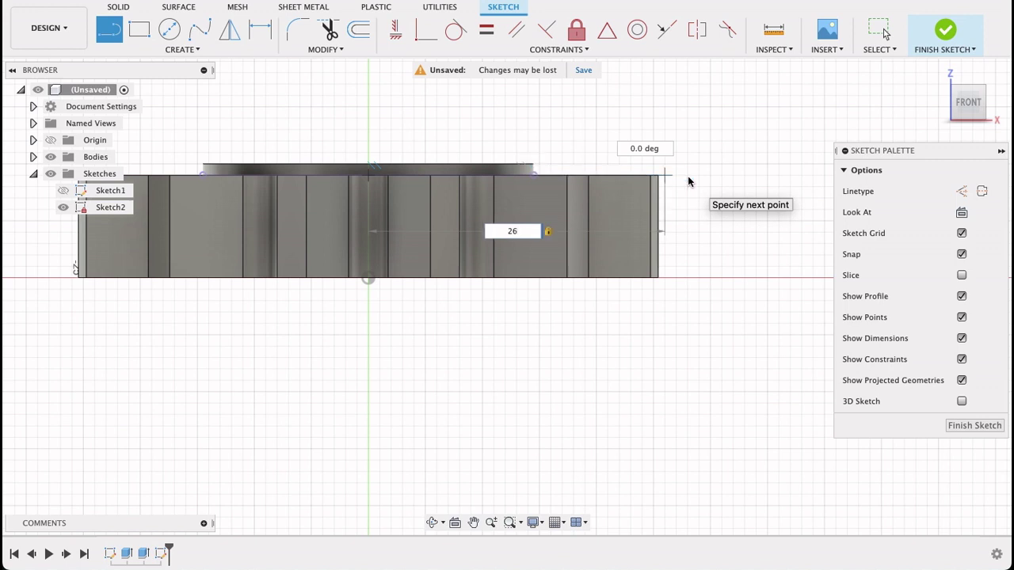
{"action": "type", "text": "26"}
{"action": "key", "text": "Return"}
{"action": "key", "text": "Escape"}
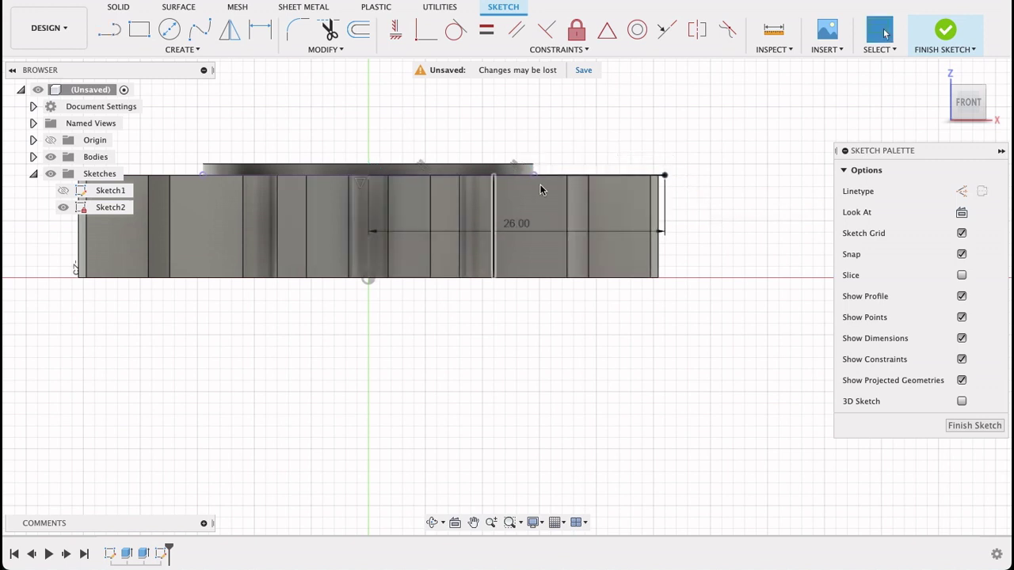
{"action": "mouse_move", "coordinate": [598, 309]}
{"action": "middle_mouse_down", "text": "shift"}
{"action": "mouse_move", "coordinate": [604, 446]}
{"action": "mouse_move", "coordinate": [591, 308]}
{"action": "middle_mouse_up", "text": "shift"}
{"action": "left_click", "coordinate": [965, 105]}
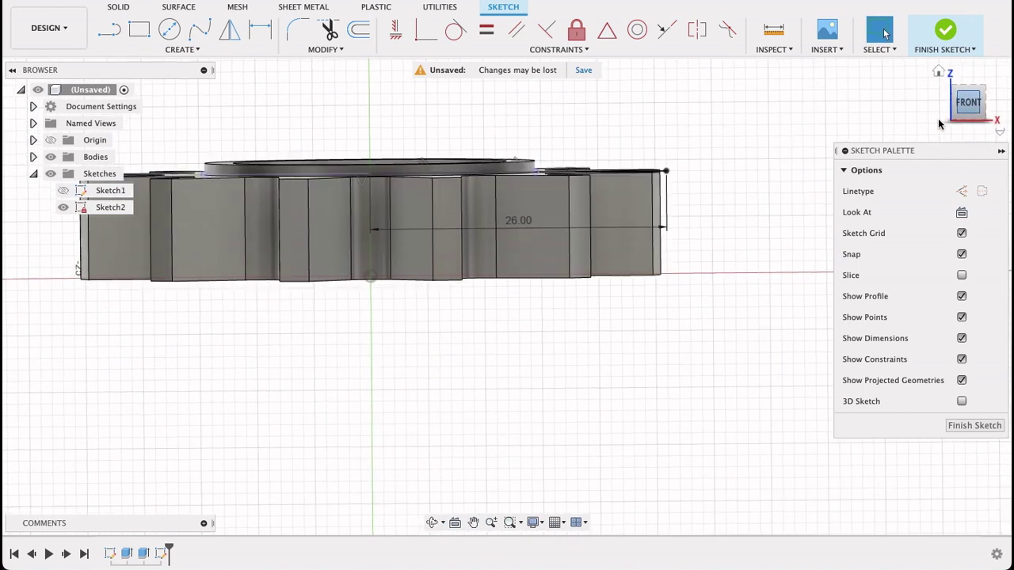
{"action": "key", "text": "l"}
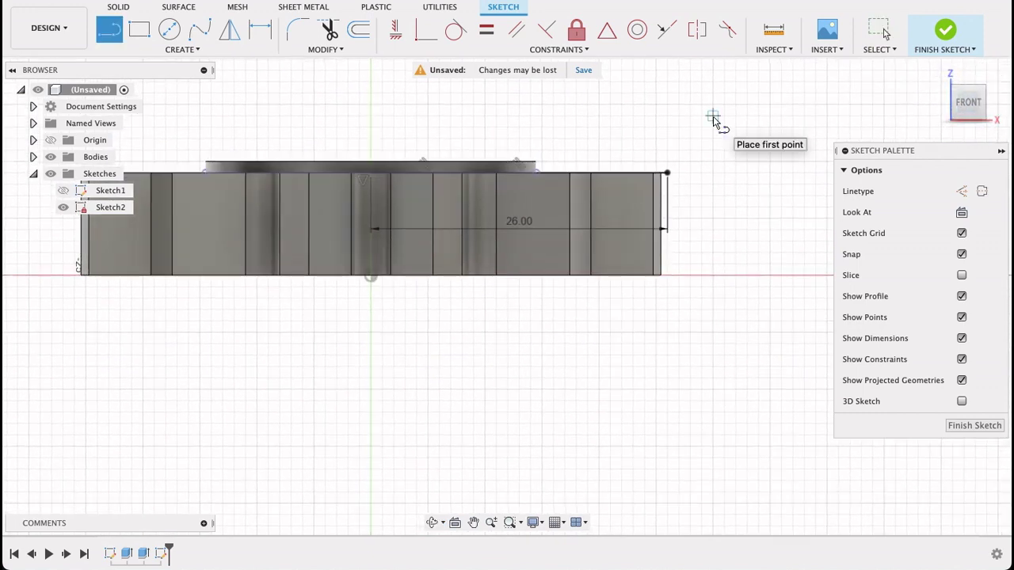
Draw a short vertical line down the body's right side from its top-right corner
{"action": "left_click", "coordinate": [667, 173]}
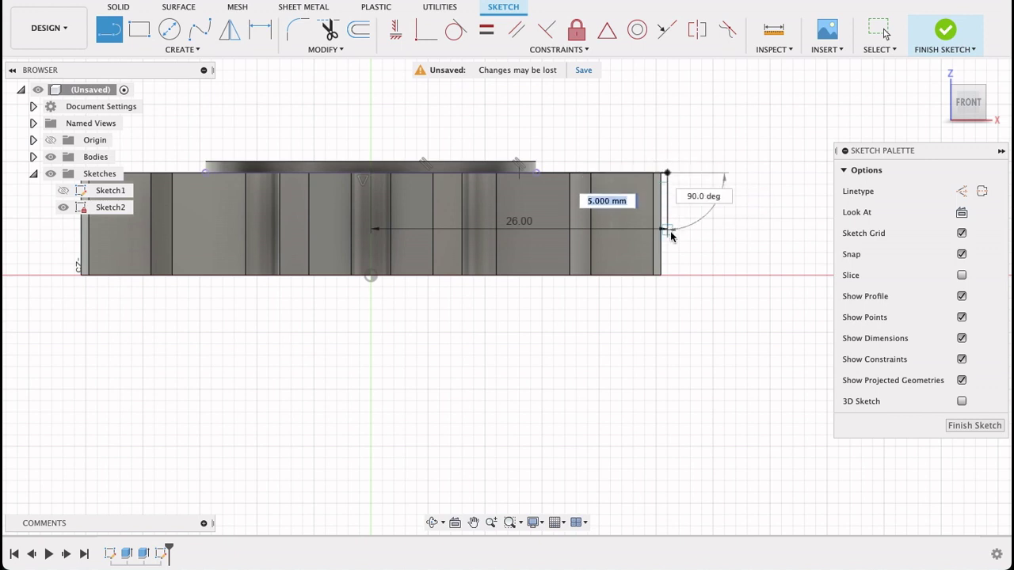
{"action": "left_click", "coordinate": [668, 230]}
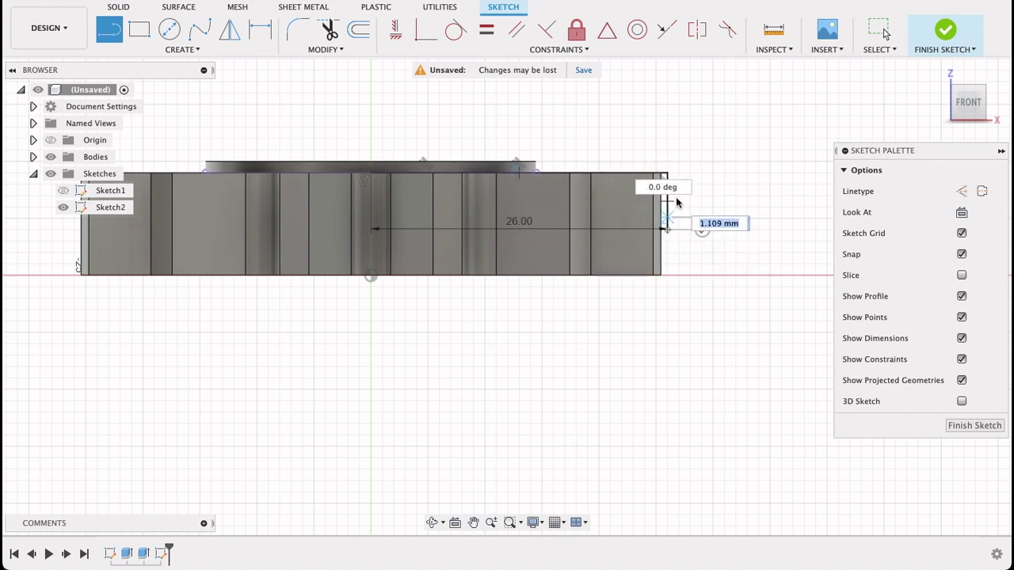
{"action": "key", "text": "Escape"}
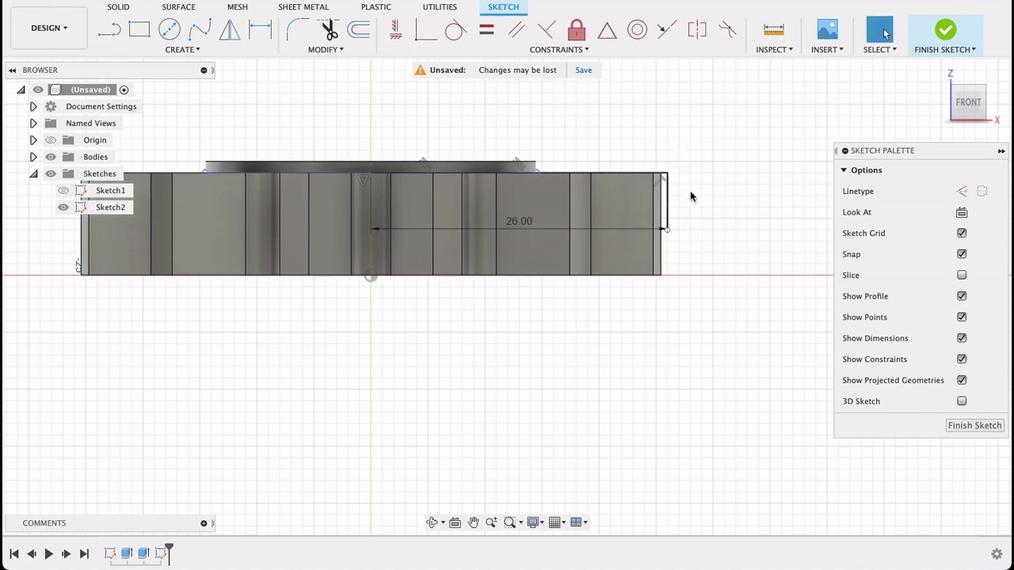
{"action": "scroll", "coordinate": [690, 196], "scroll_direction": "up", "scroll_amount": 5}
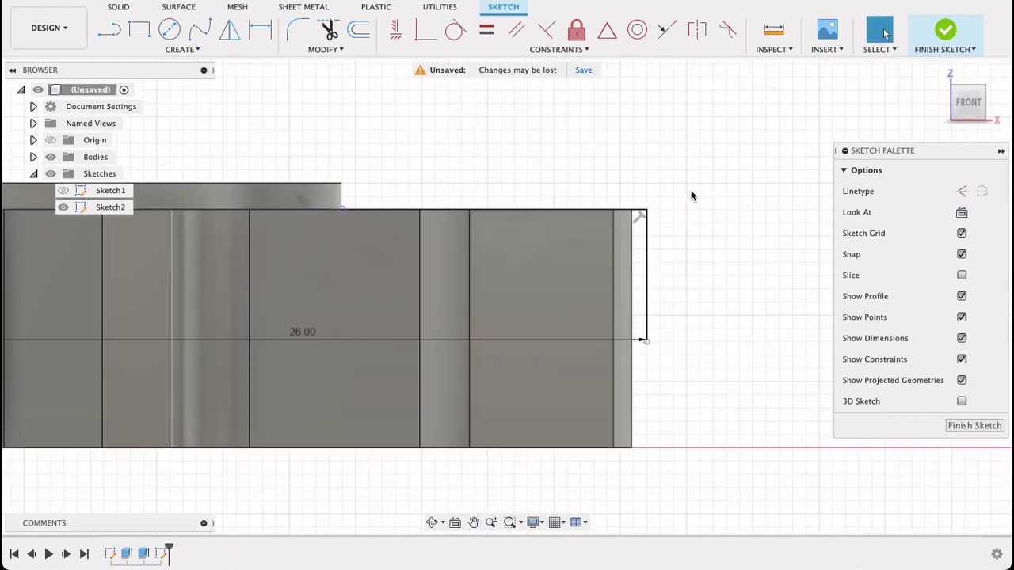
{"action": "key", "text": "l"}
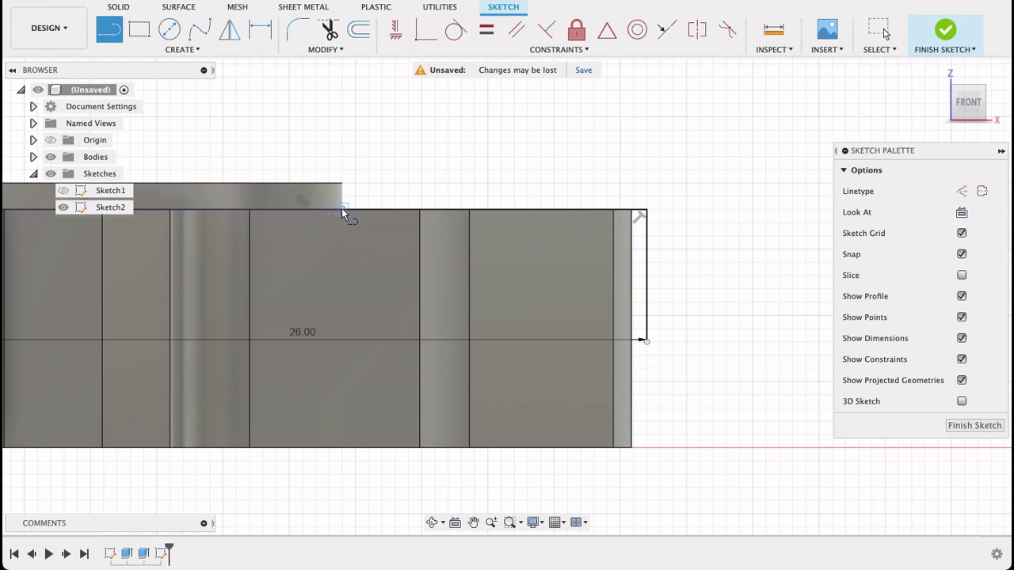
Draw a slanted line from the top edge to the right line, dimension it 15° to the top, and finish the sketch
{"action": "left_click", "coordinate": [342, 212]}
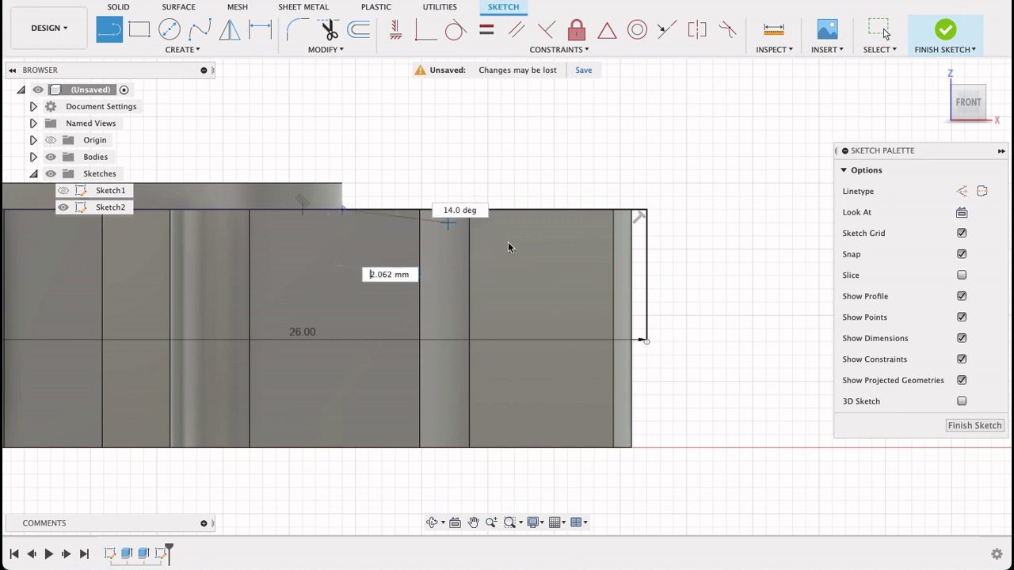
{"action": "left_click", "coordinate": [646, 287]}
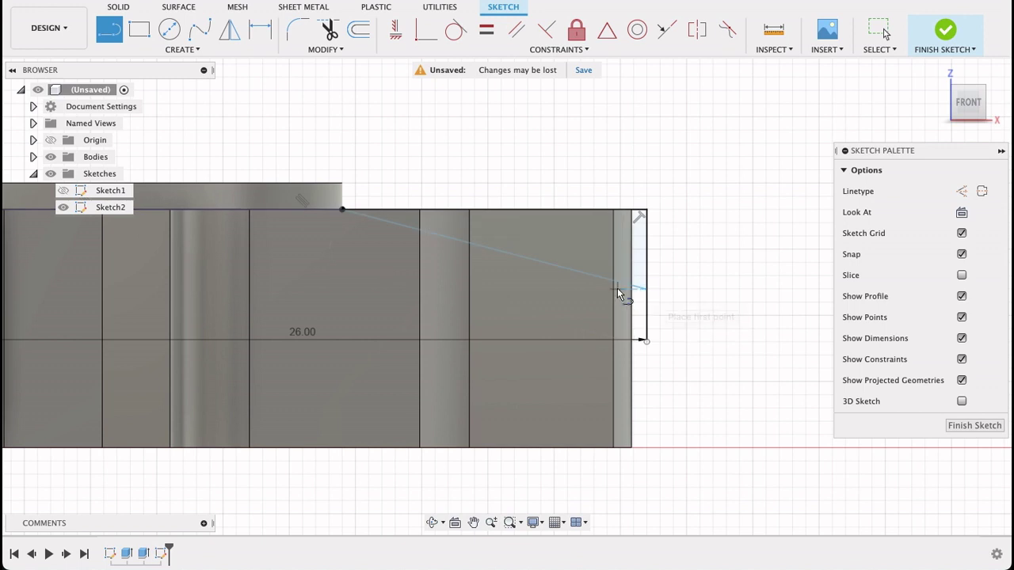
{"action": "key", "text": "d"}
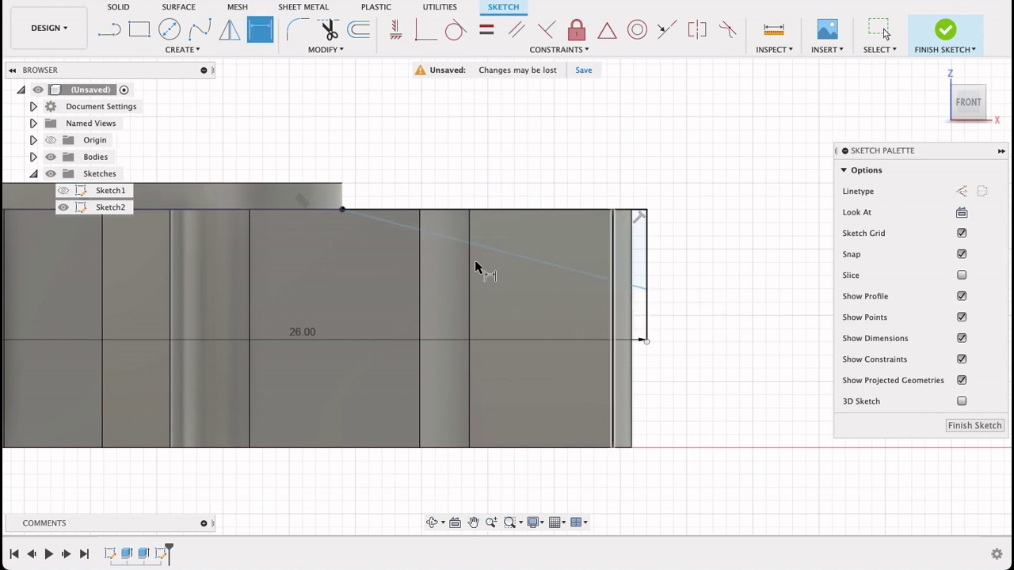
{"action": "left_click", "coordinate": [503, 251]}
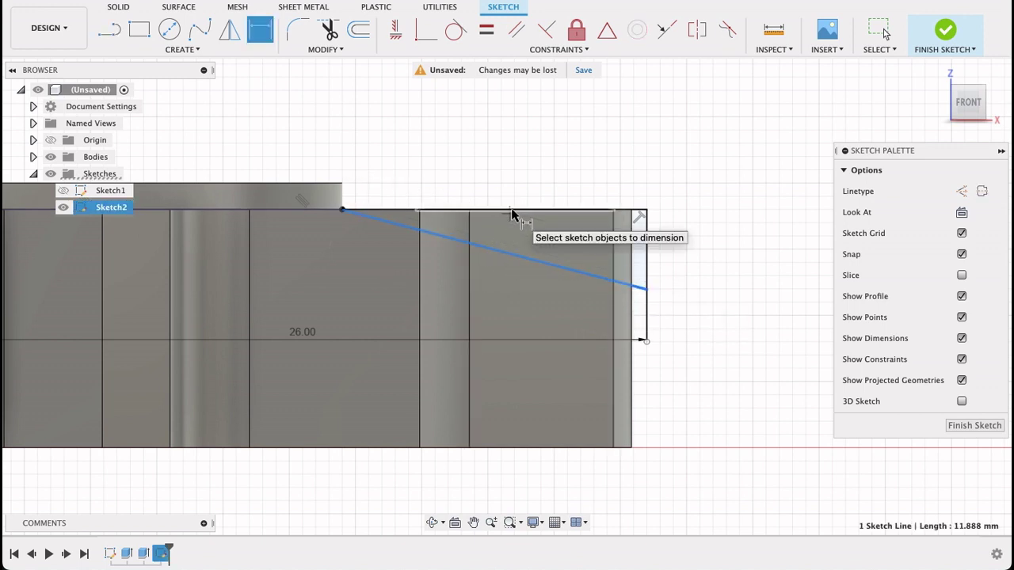
{"action": "left_click", "coordinate": [524, 211]}
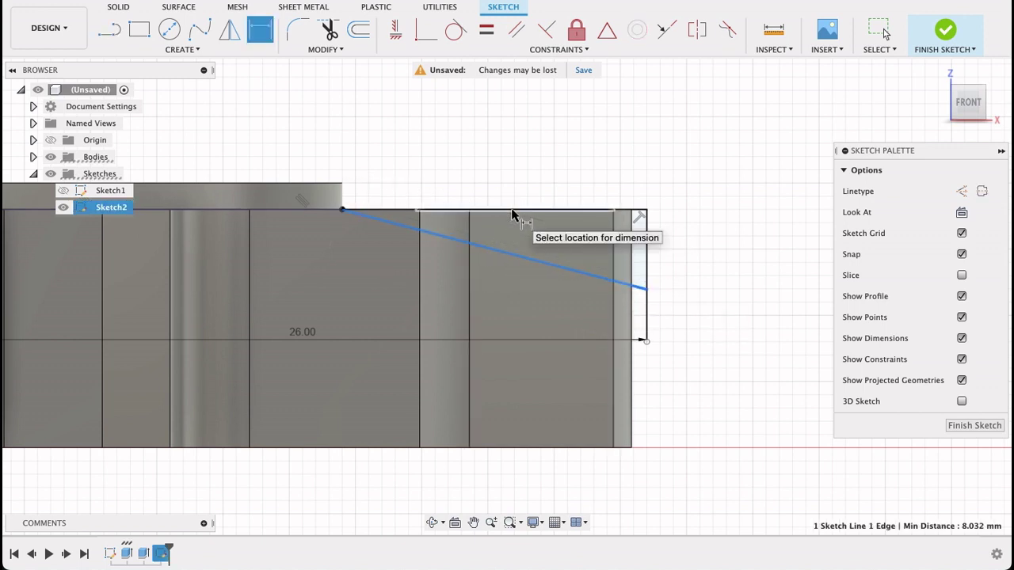
{"action": "left_click", "coordinate": [691, 256]}
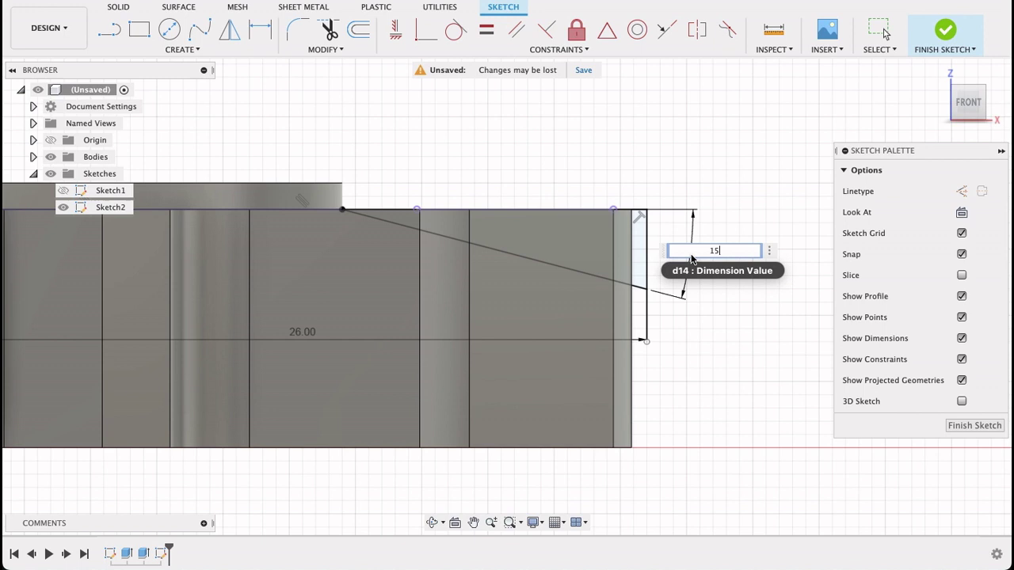
{"action": "key", "text": "Return"}
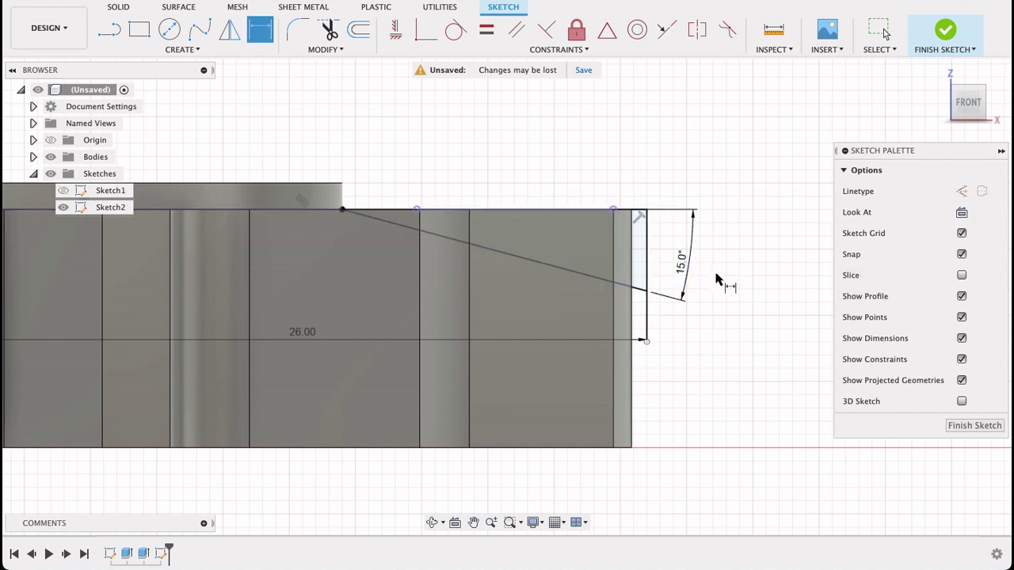
{"action": "left_click", "coordinate": [953, 425]}
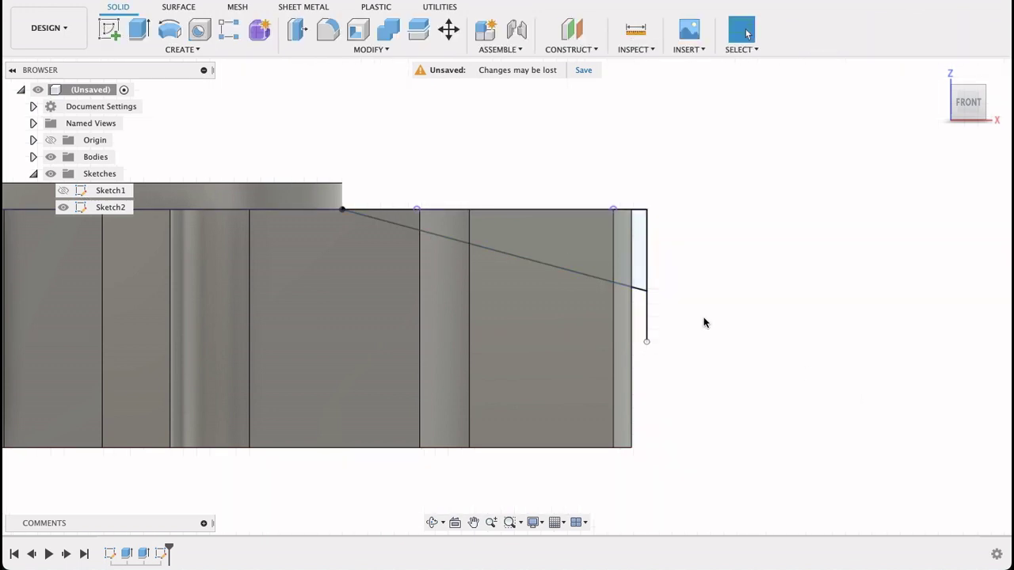
Start a Revolve and select the triangular wedge profile, replacing the wrong initial selections
{"action": "left_click", "coordinate": [175, 32]}
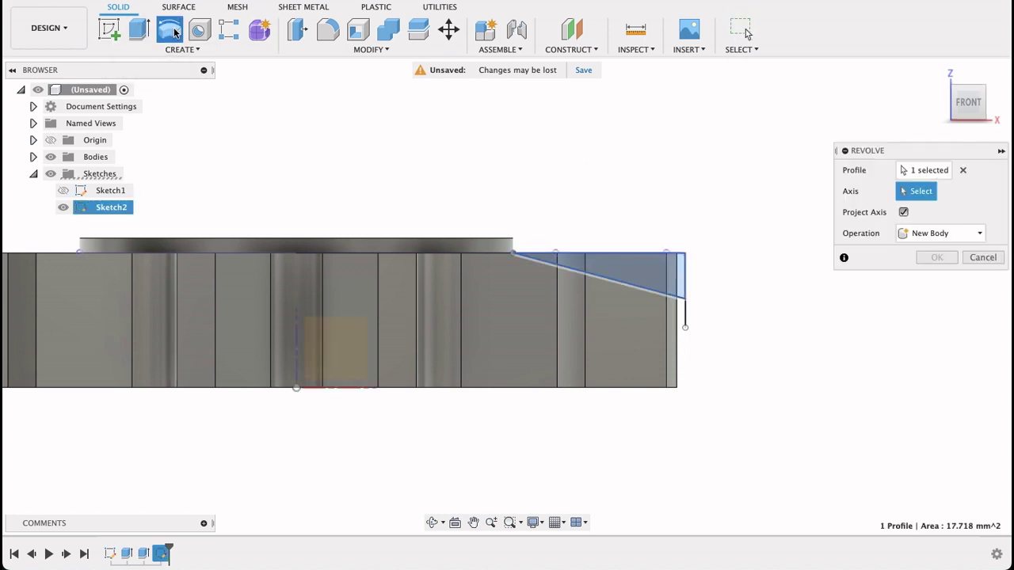
{"action": "left_click", "coordinate": [679, 274]}
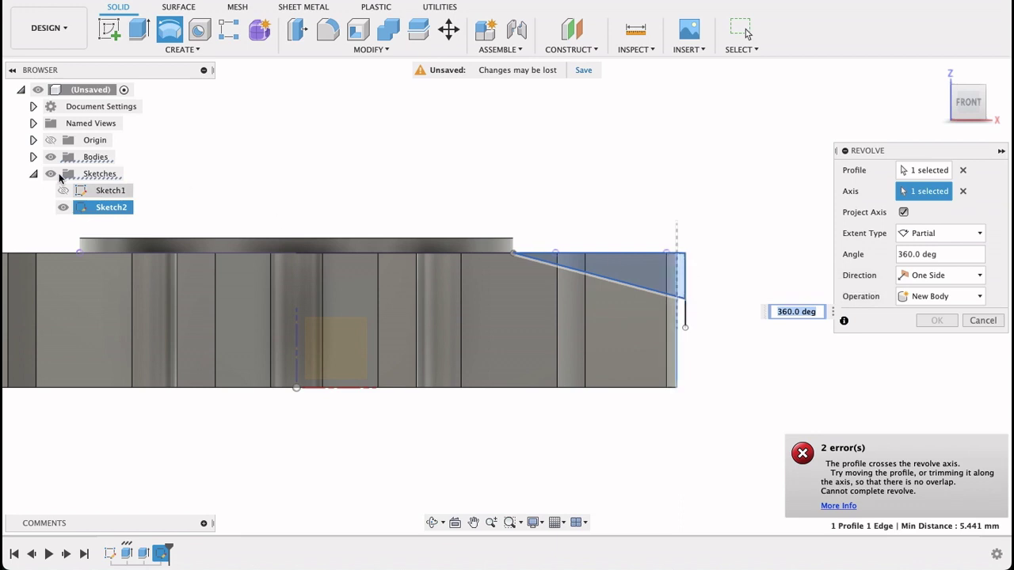
{"action": "left_click", "coordinate": [51, 158]}
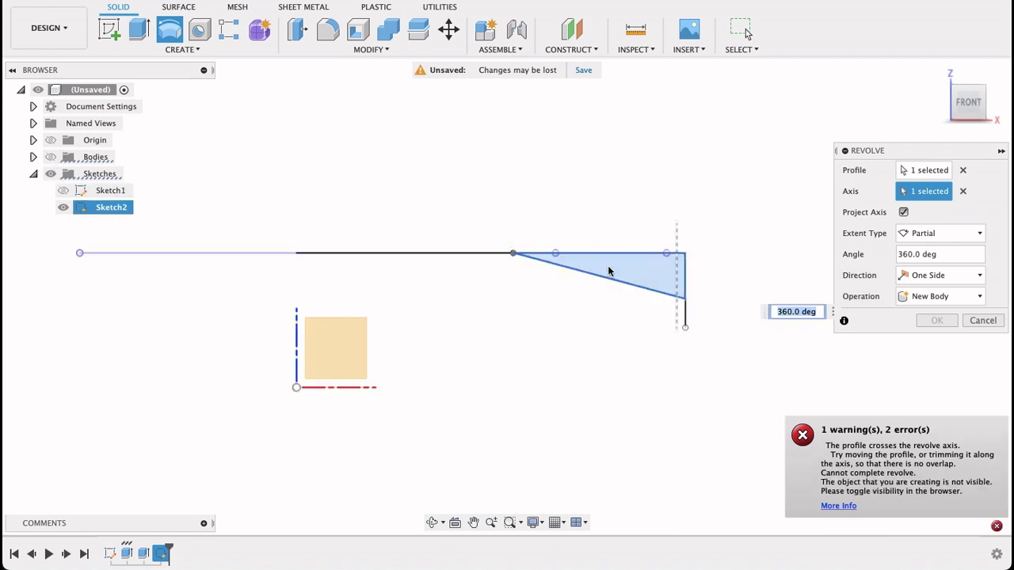
{"action": "left_click", "coordinate": [962, 170]}
{"action": "left_click", "coordinate": [963, 191]}
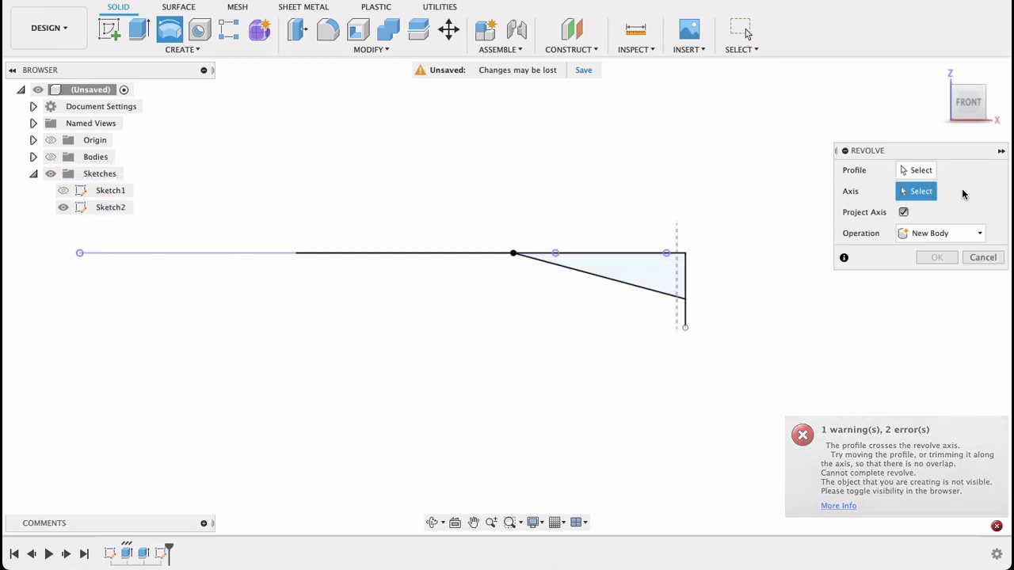
{"action": "left_click", "coordinate": [907, 171]}
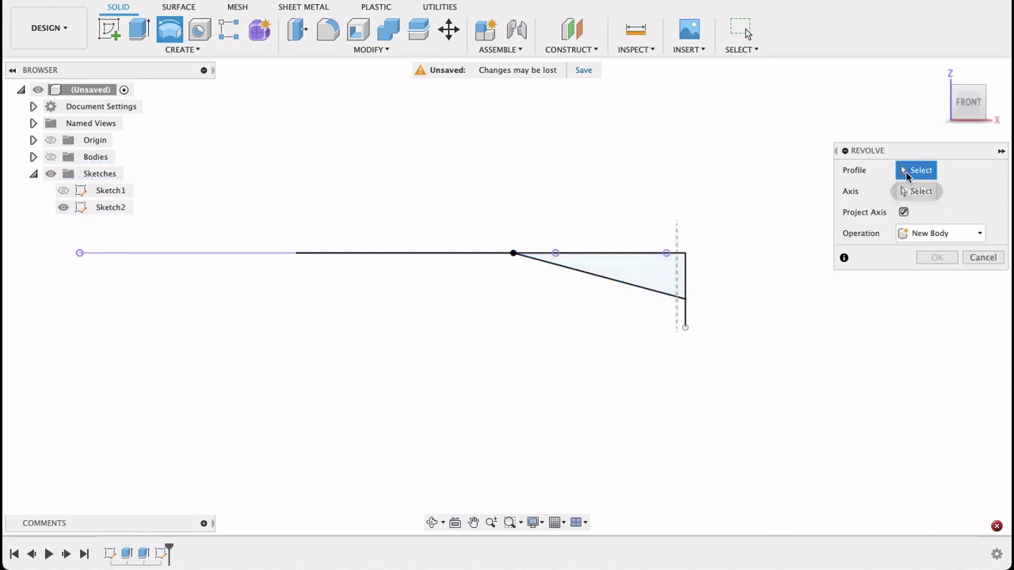
{"action": "left_click", "coordinate": [617, 275]}
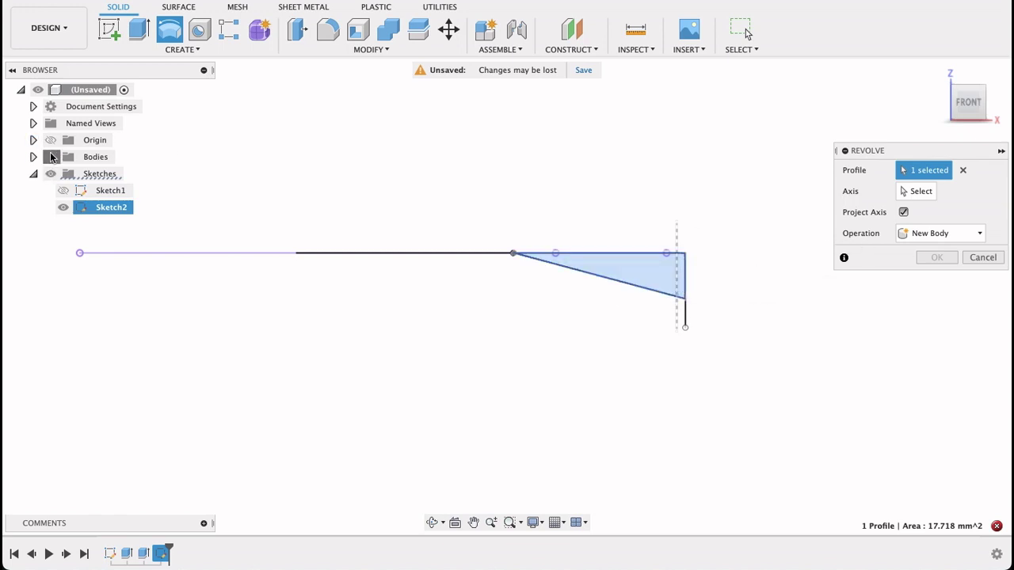
{"action": "left_click", "coordinate": [51, 156]}
Set the revolve axis to the vertical line through the origin, cutting the gear's top
{"action": "left_click", "coordinate": [917, 191]}
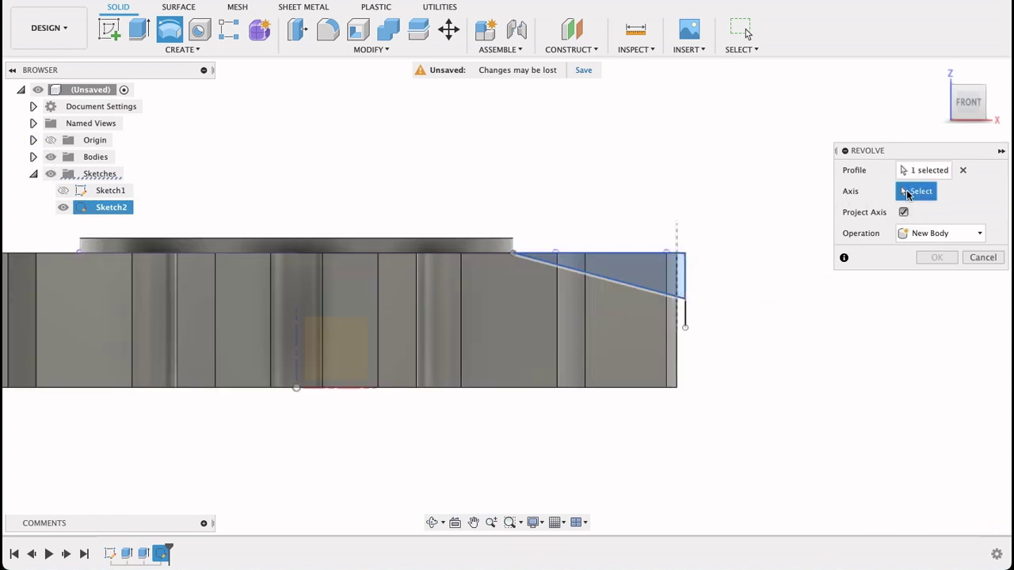
{"action": "scroll", "coordinate": [297, 384], "scroll_direction": "up", "scroll_amount": 5}
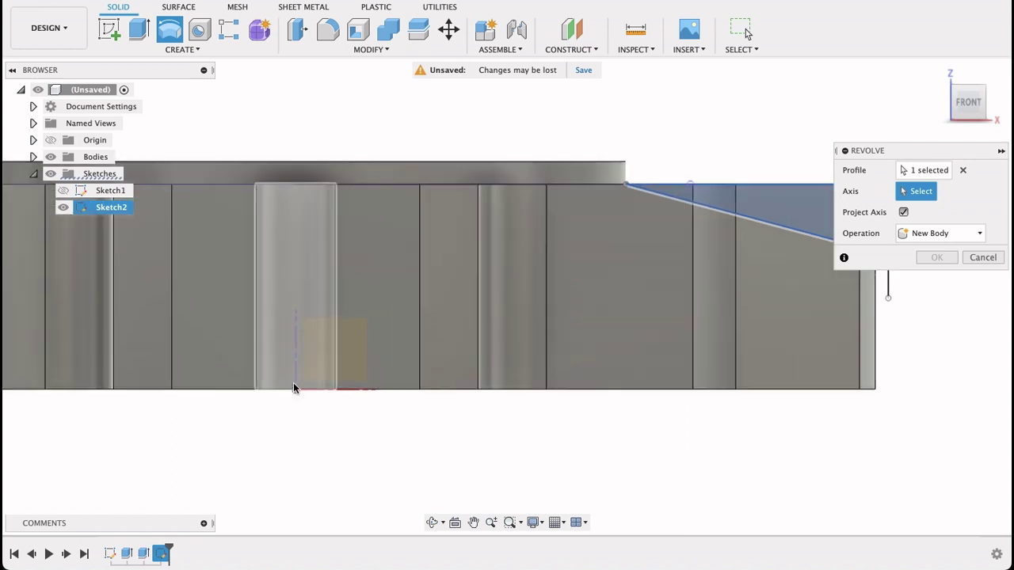
{"action": "left_click", "coordinate": [51, 158]}
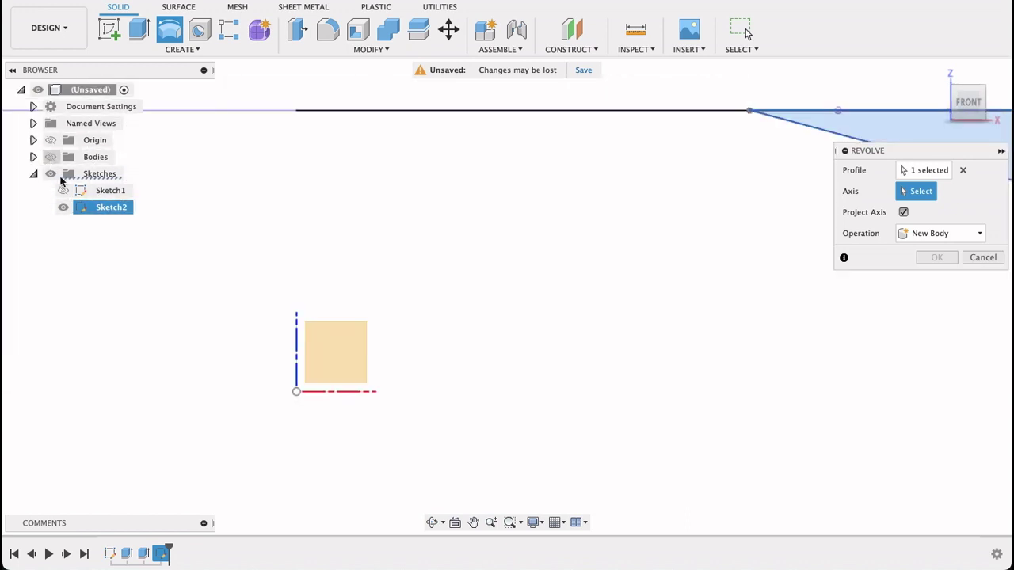
{"action": "left_click", "coordinate": [295, 356]}
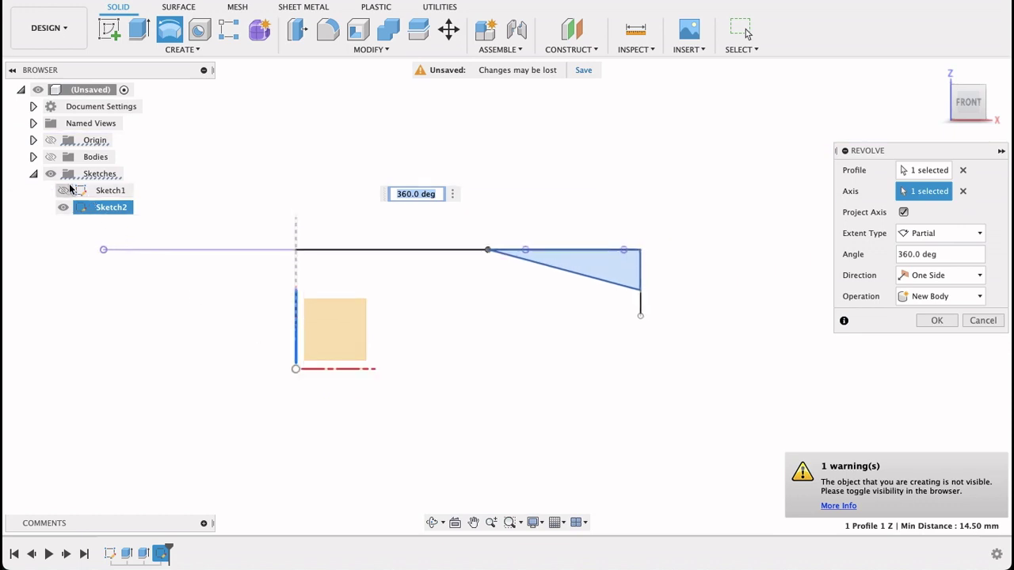
{"action": "left_click", "coordinate": [50, 157]}
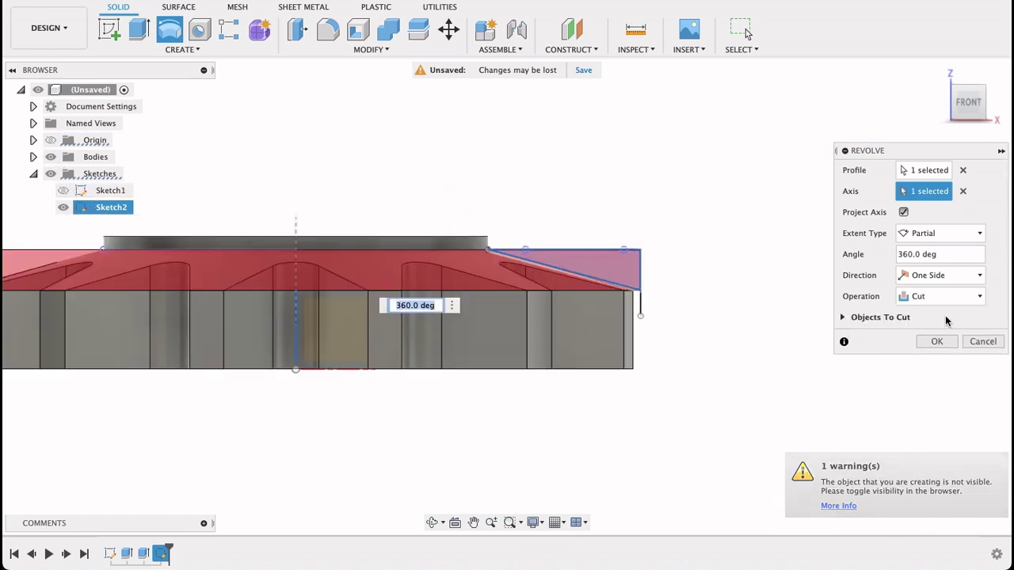
{"action": "left_click", "coordinate": [939, 341]}
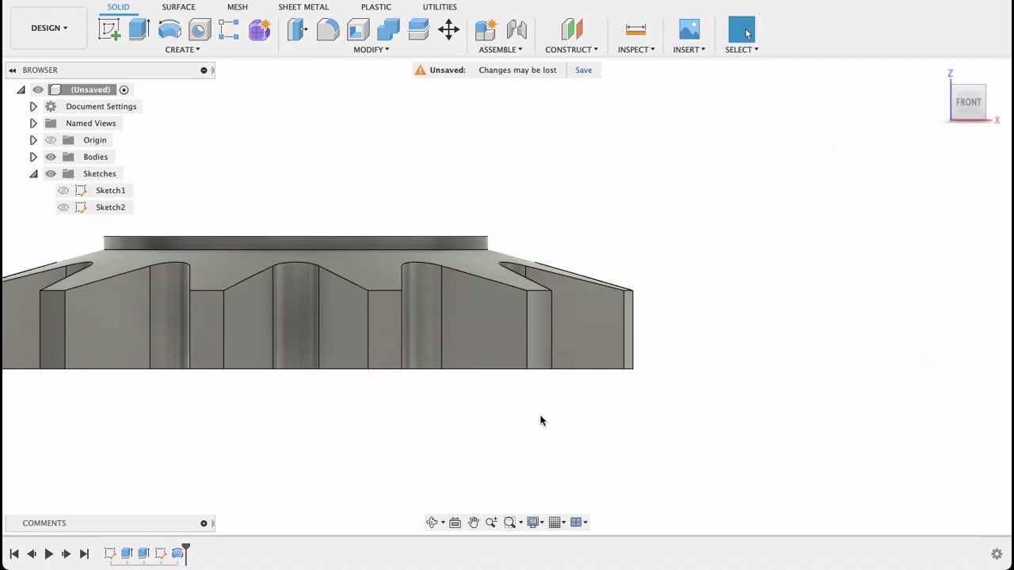
{"action": "middle_click_drag", "start_coordinate": [539, 418], "coordinate": [753, 252]}
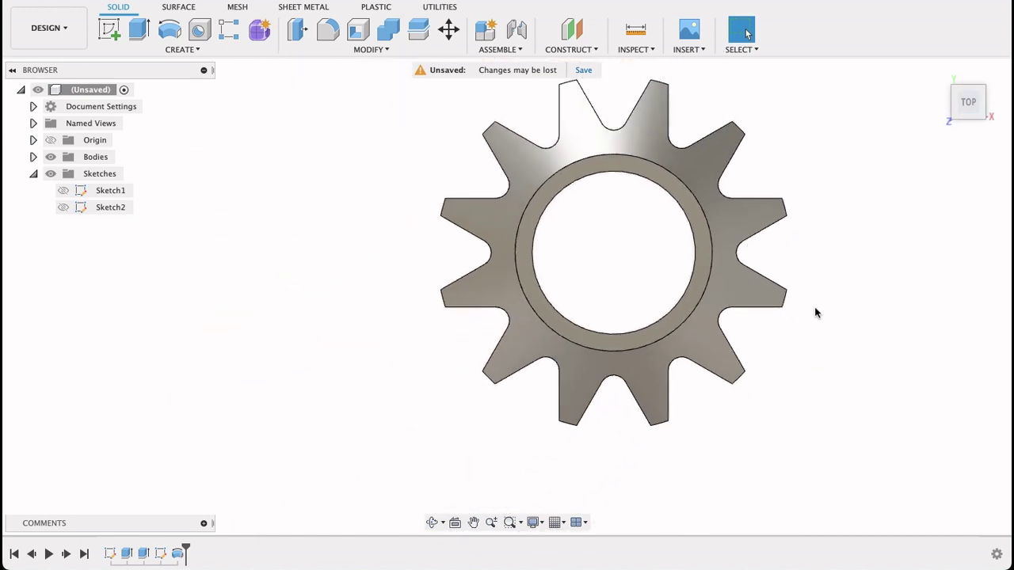
{"action": "middle_click_drag", "start_coordinate": [814, 313], "coordinate": [889, 260], "text": "shift"}
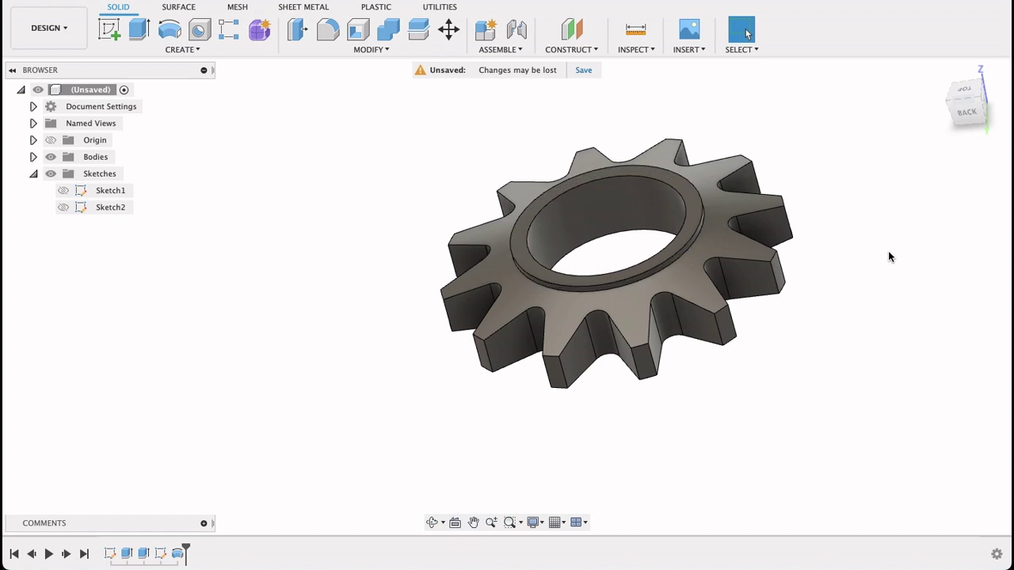